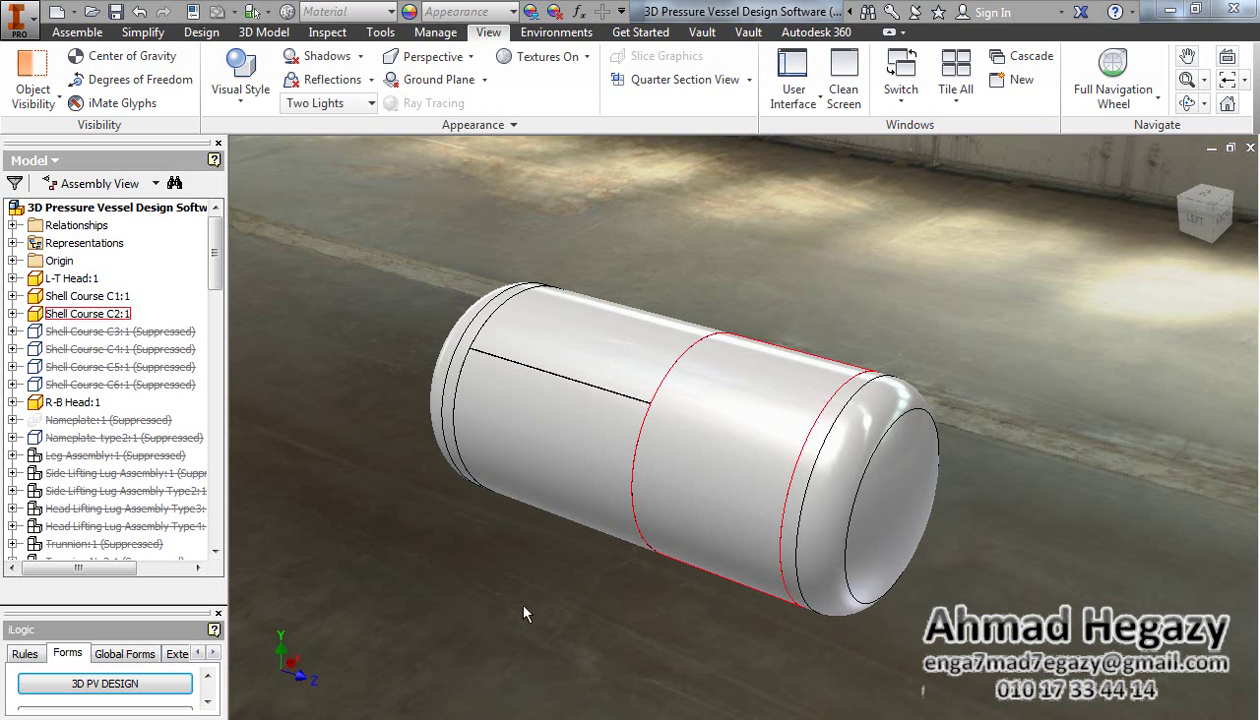
# Activate the first support saddle in the 3D PV DESIGN form.
pyautogui.click(106, 686)
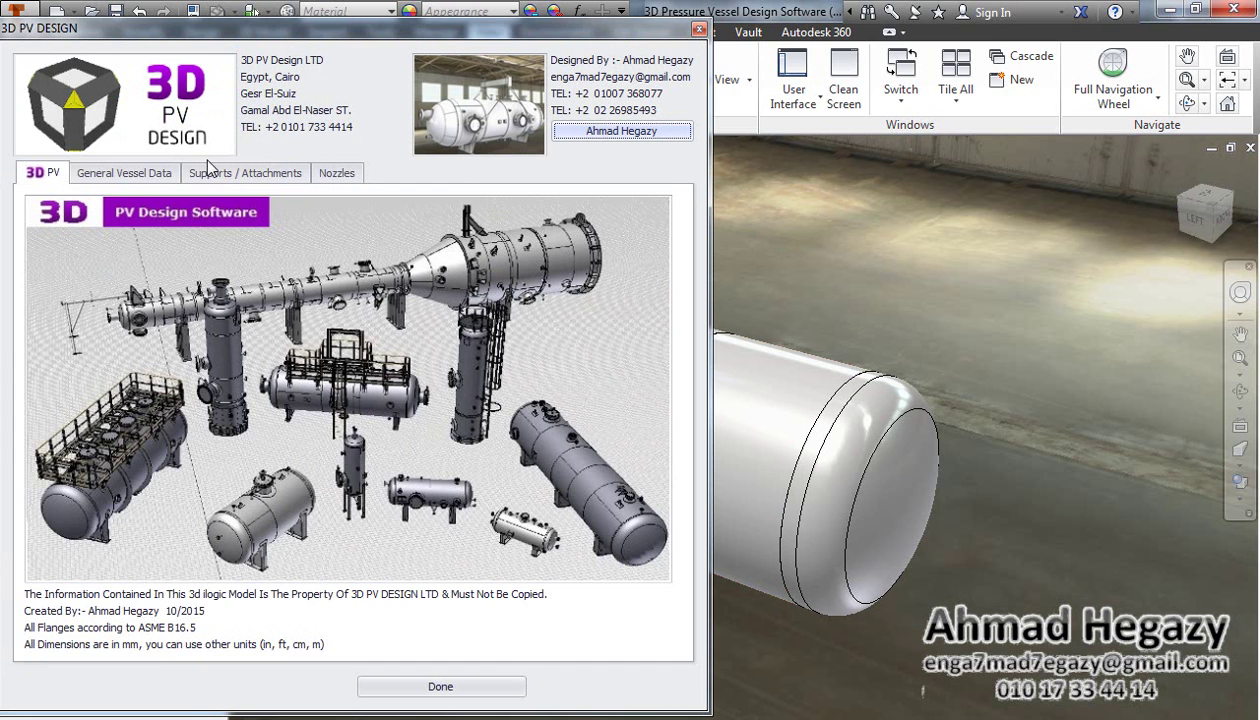
pyautogui.click(216, 173)
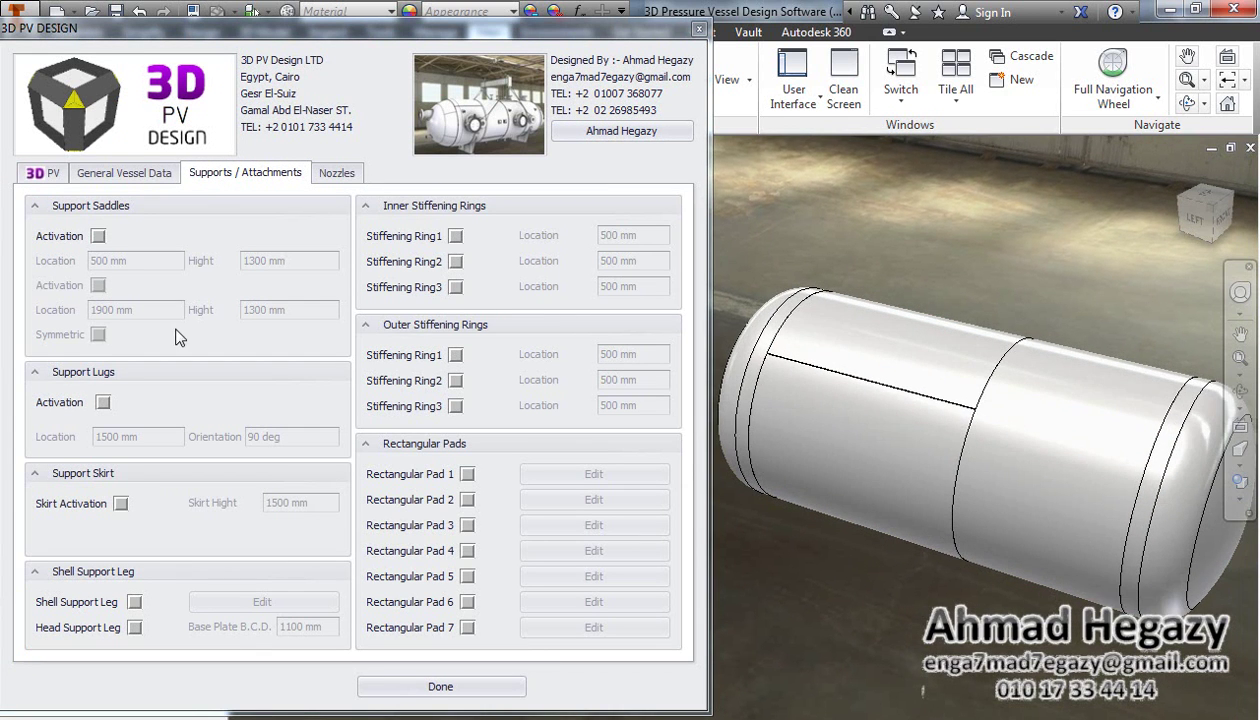
pyautogui.click(97, 235)
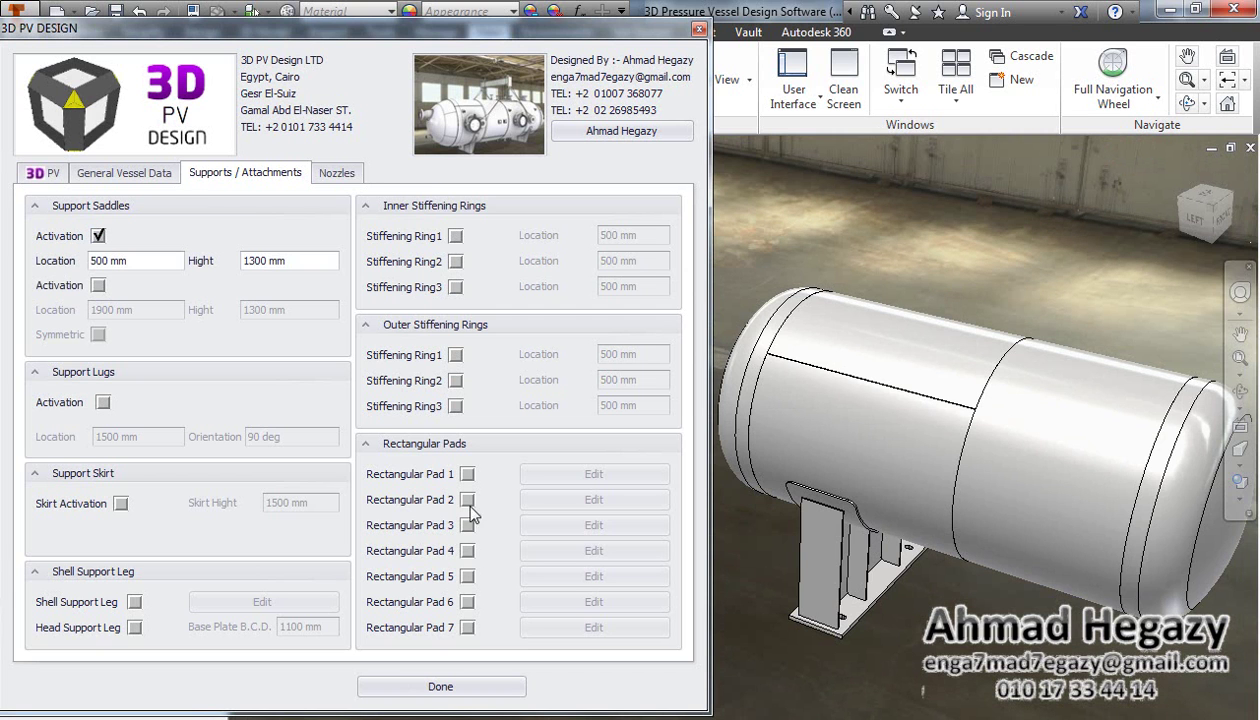
# Set the first support saddle's location to 400 mm and its height to 1100 mm.
pyautogui.moveTo(139, 261); pyautogui.dragTo(33, 272)
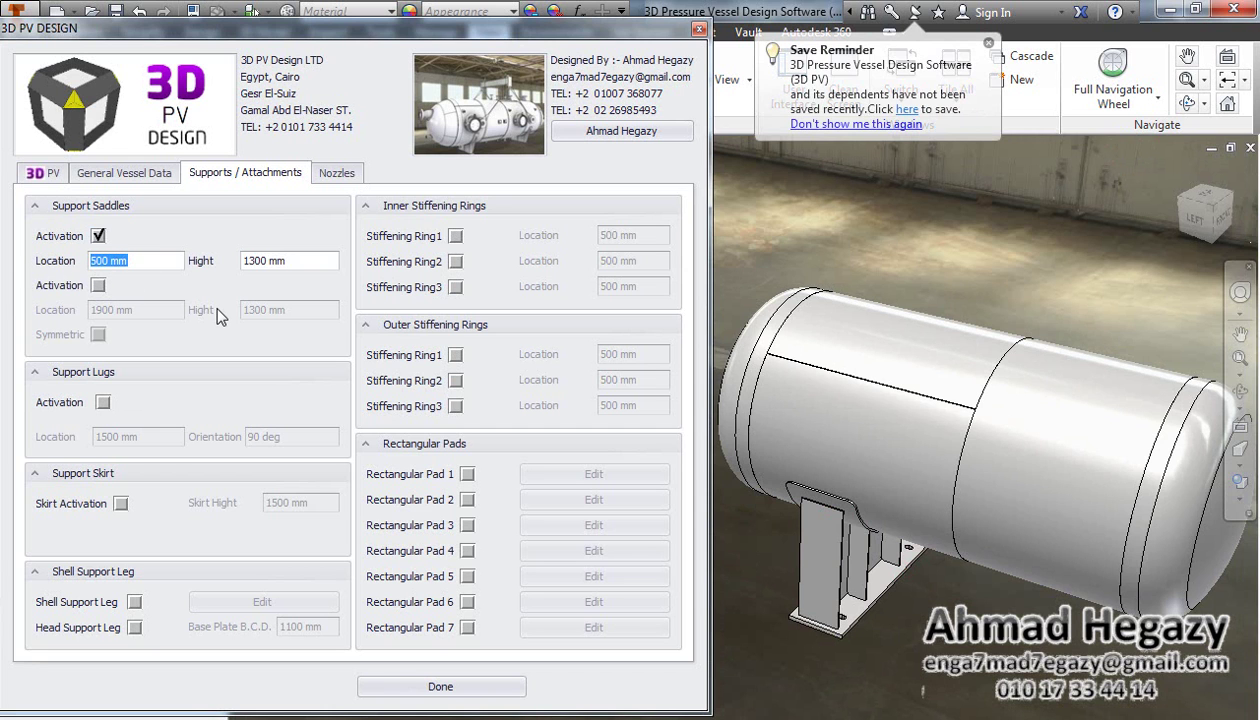
pyautogui.write('400')
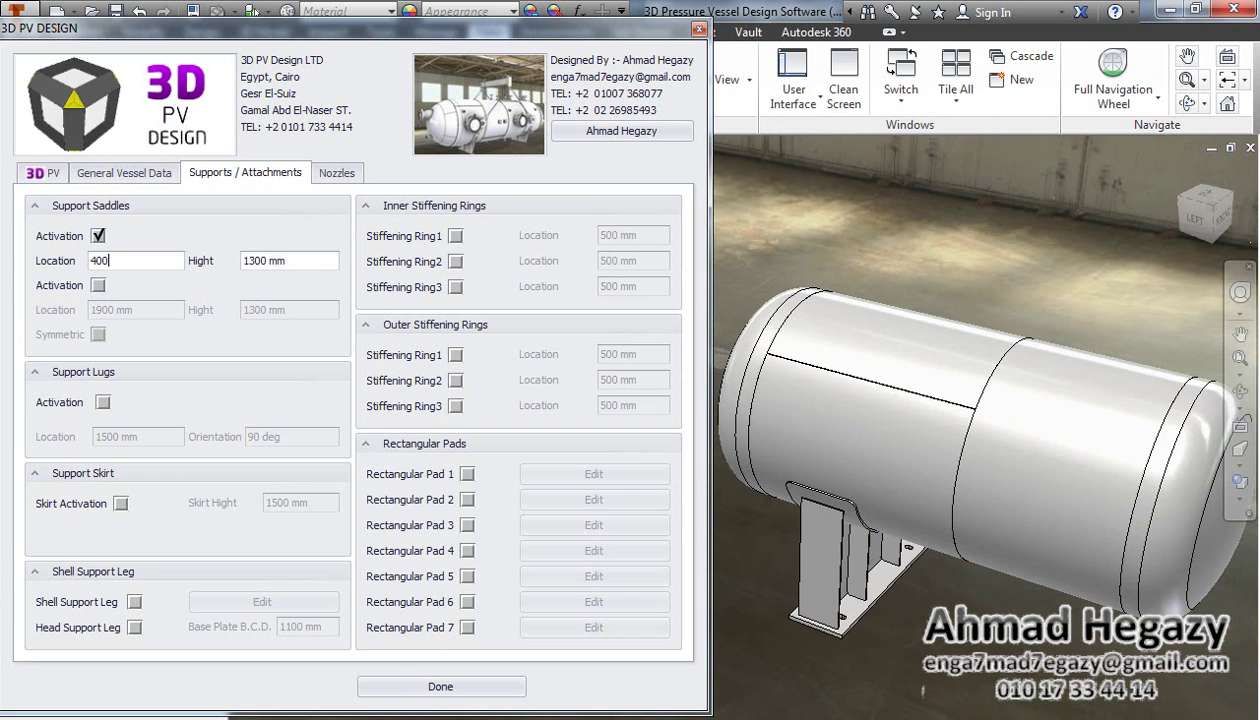
pyautogui.click(278, 263)
pyautogui.doubleClick(292, 261)
pyautogui.write('1100')
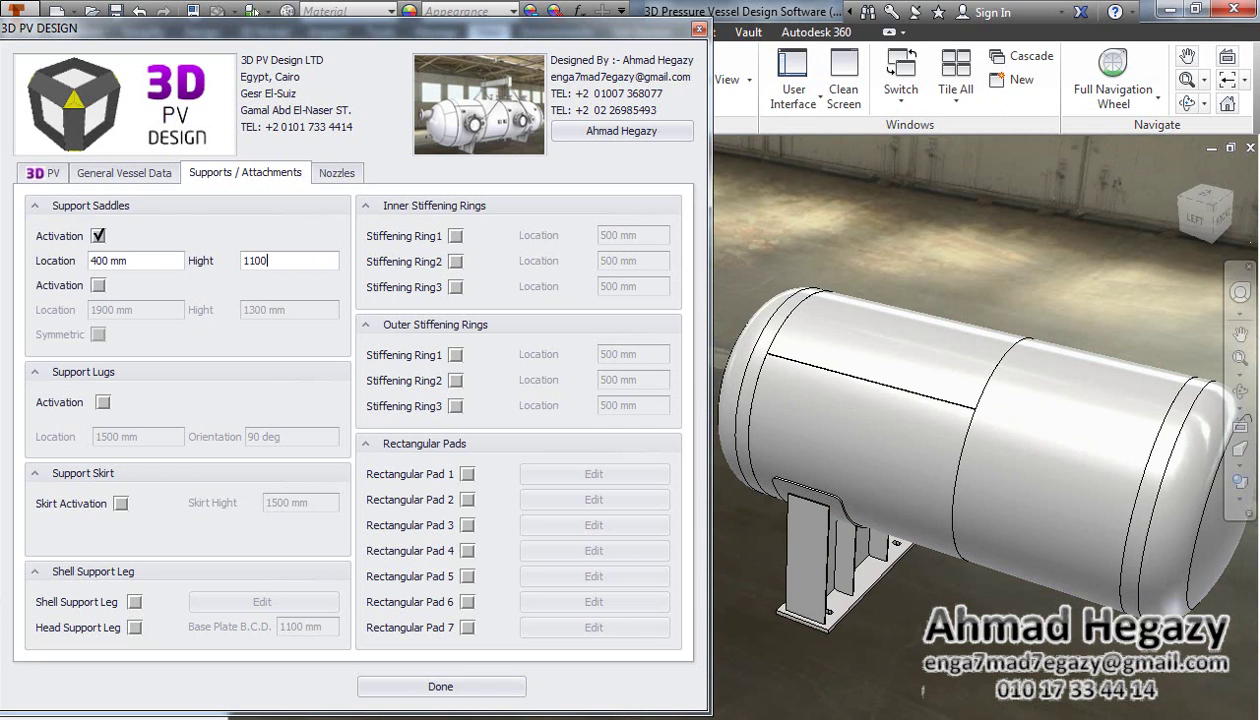
pyautogui.click(292, 262)
pyautogui.press('Tab')
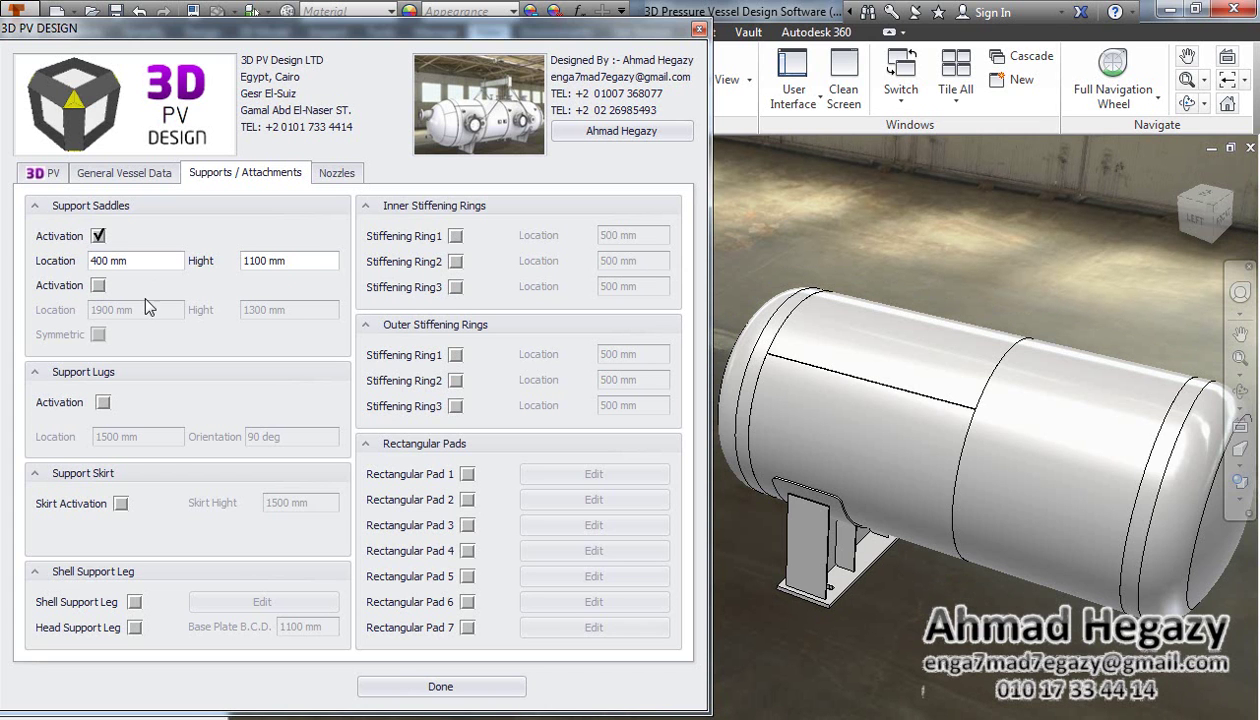
# Finish the vessel design form and open the left saddle assembly for in-place editing.
pyautogui.click(411, 683)
pyautogui.moveTo(644, 551); pyautogui.dragTo(523, 508, button='middle')
pyautogui.doubleClick(711, 492)
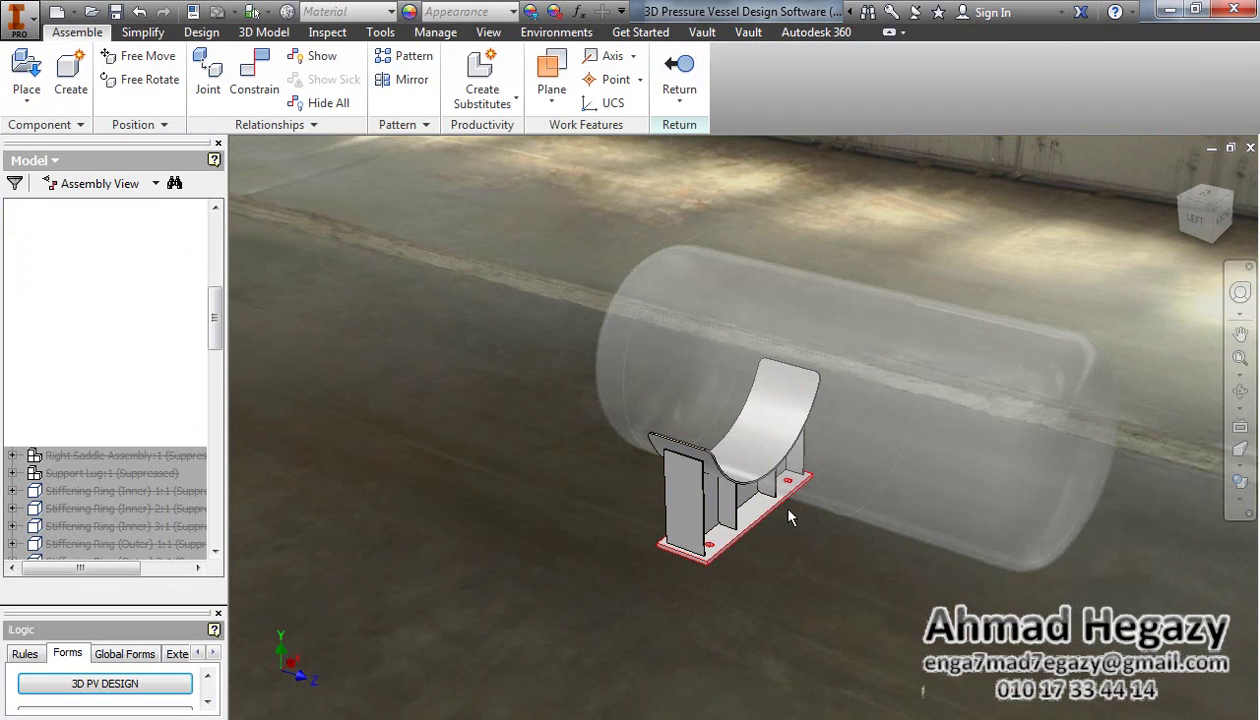
pyautogui.click(1240, 392)
pyautogui.moveTo(723, 508); pyautogui.dragTo(706, 540)
pyautogui.scroll(-3, 731, 504)
pyautogui.rightClick(686, 493)
pyautogui.click(762, 495)
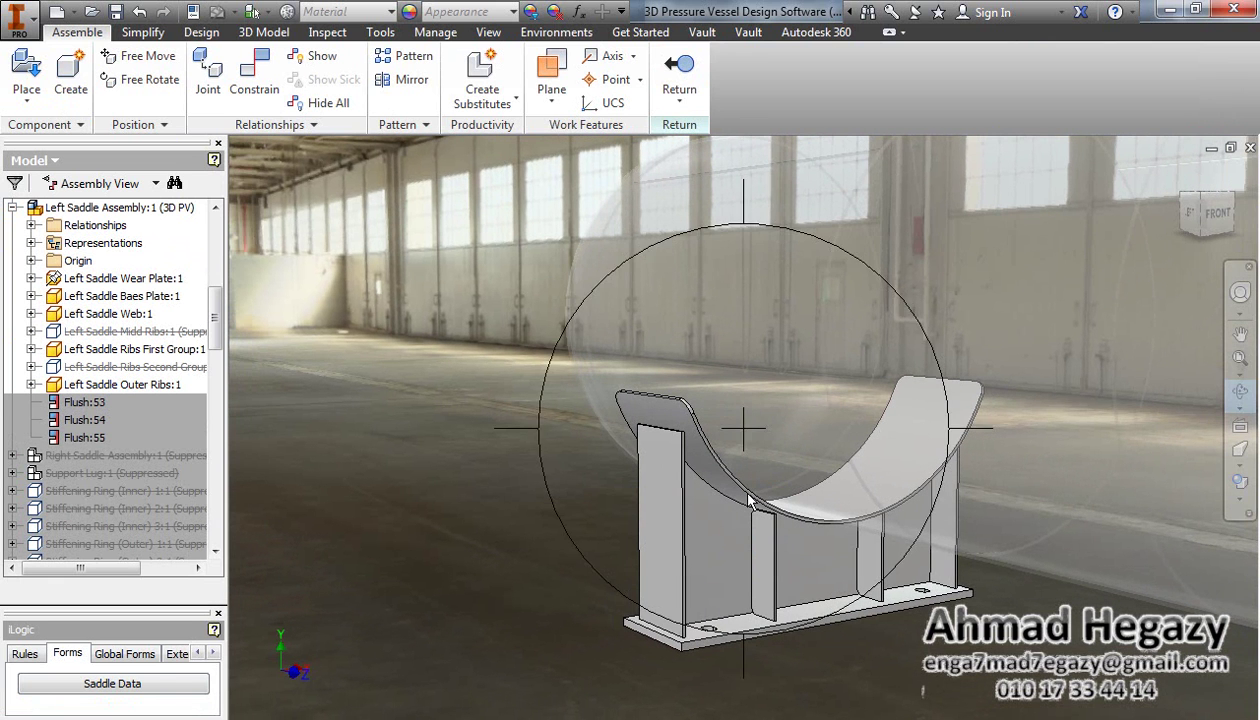
# Change the saddle to Type1 in its saddle data, update it and set the ribs spacing (E) to 300 mm.
pyautogui.click(113, 688)
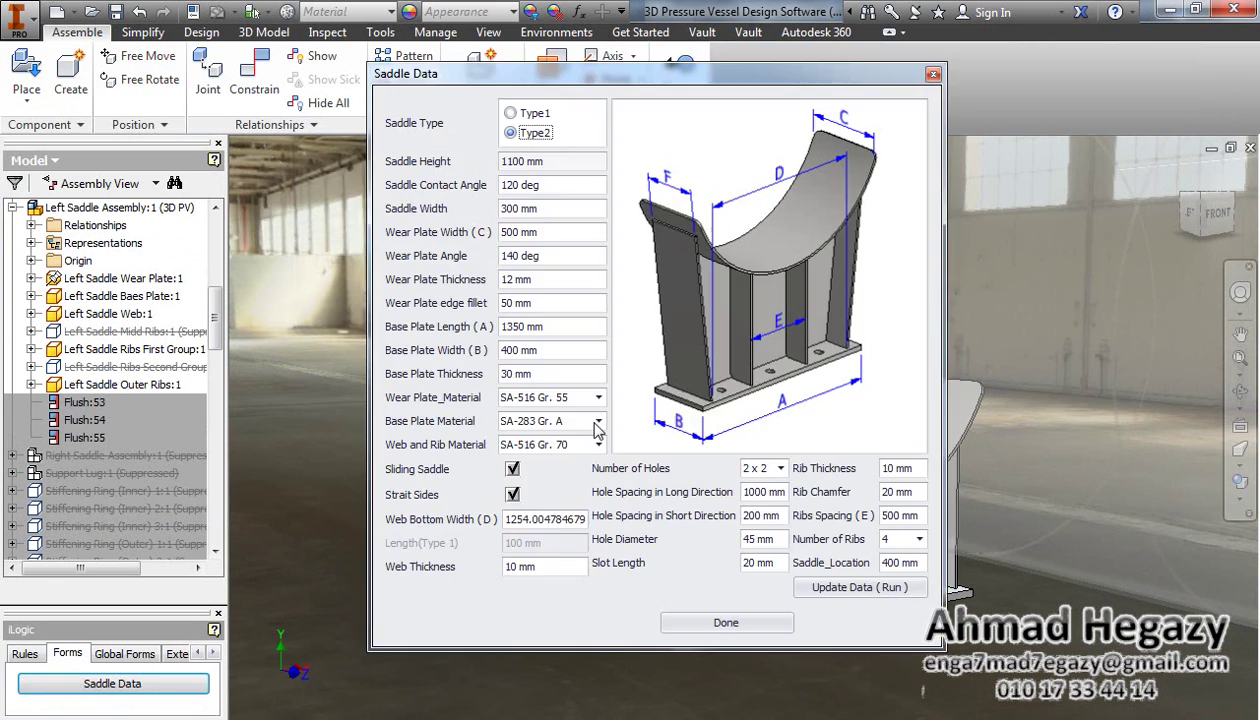
pyautogui.moveTo(598, 92); pyautogui.dragTo(257, 95)
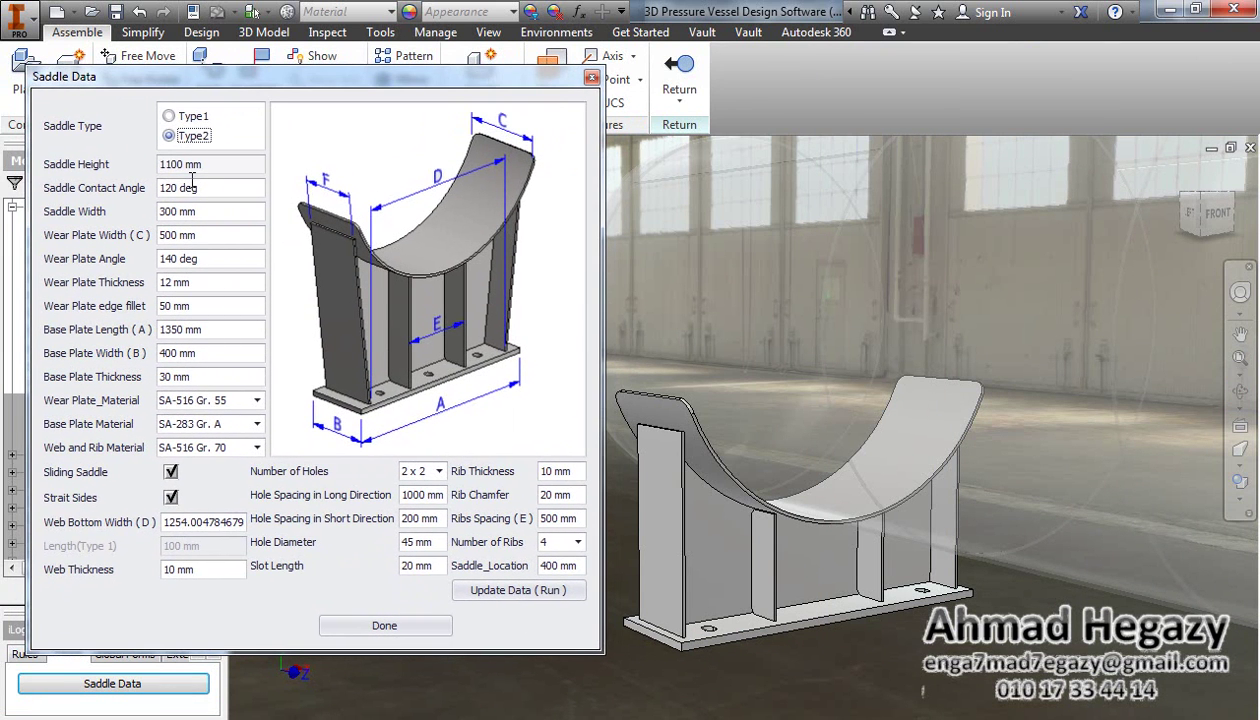
pyautogui.click(195, 116)
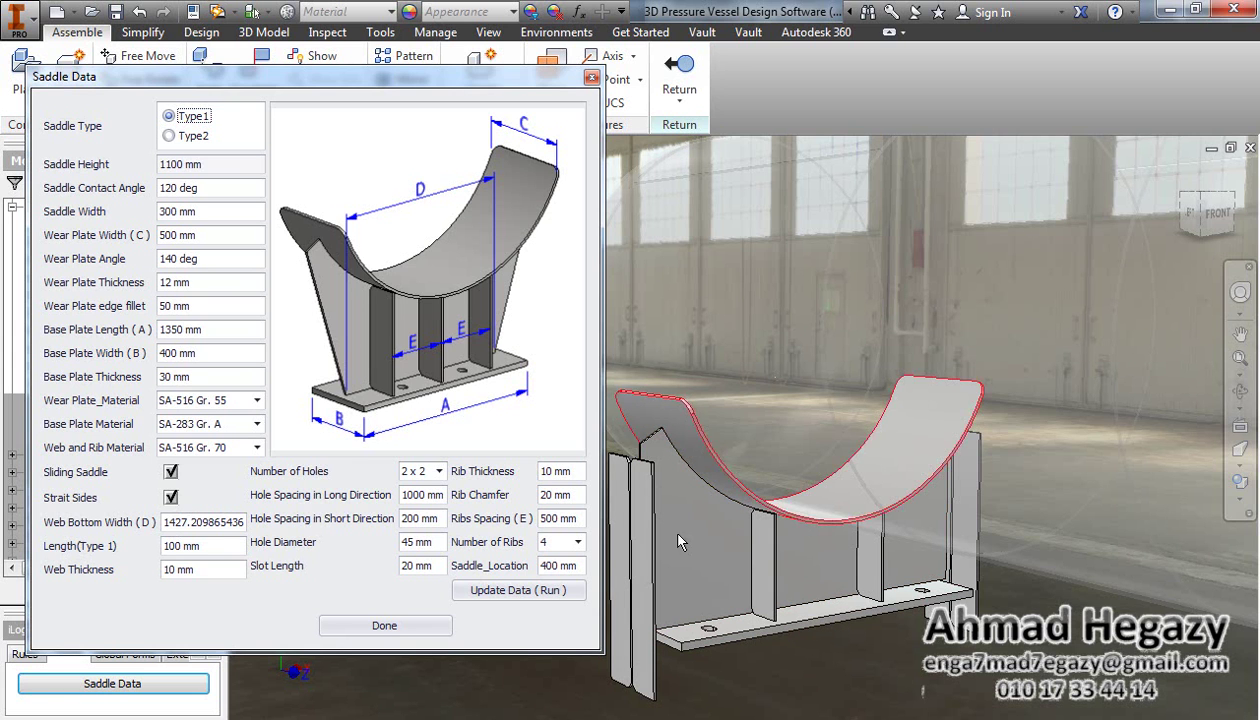
pyautogui.click(513, 592)
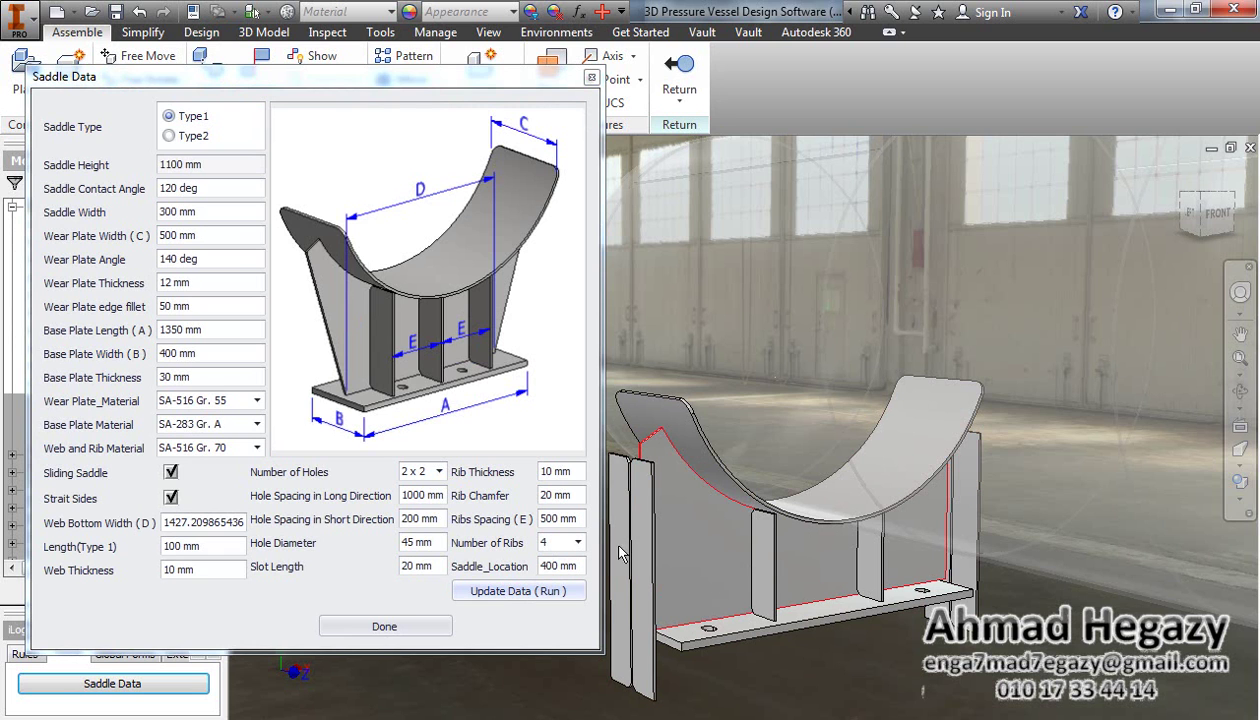
pyautogui.moveTo(548, 518); pyautogui.dragTo(541, 519)
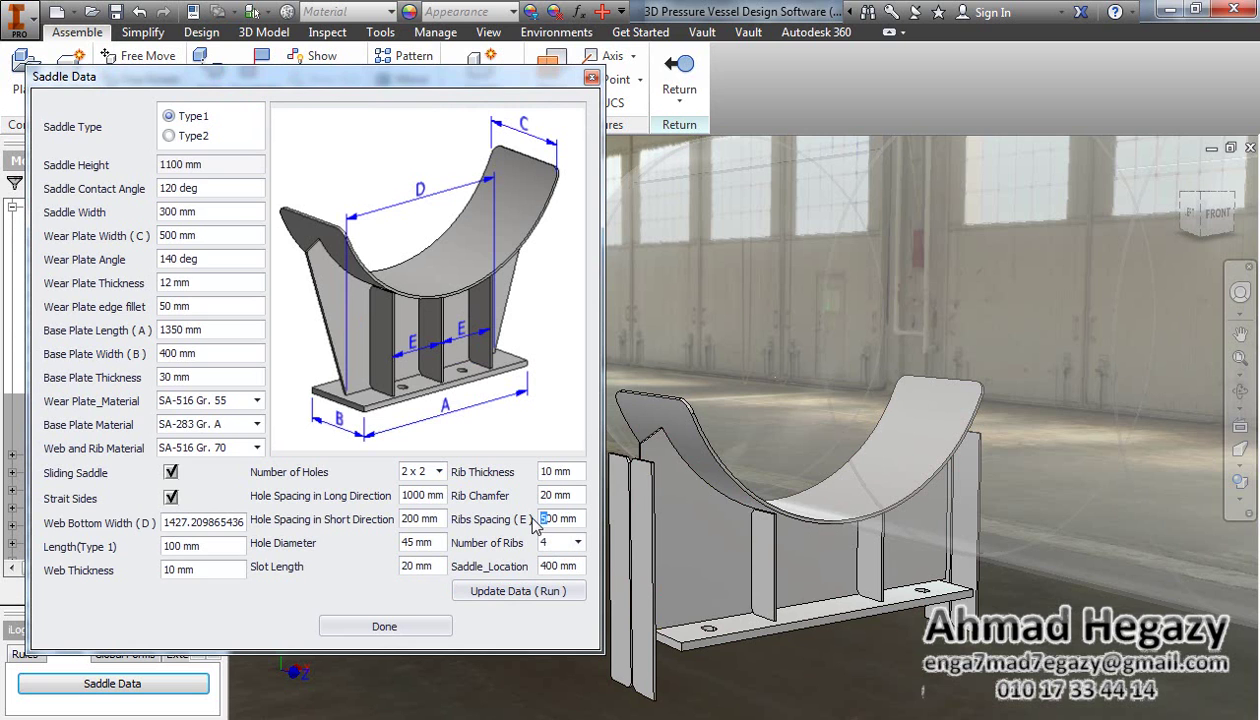
pyautogui.write('3')
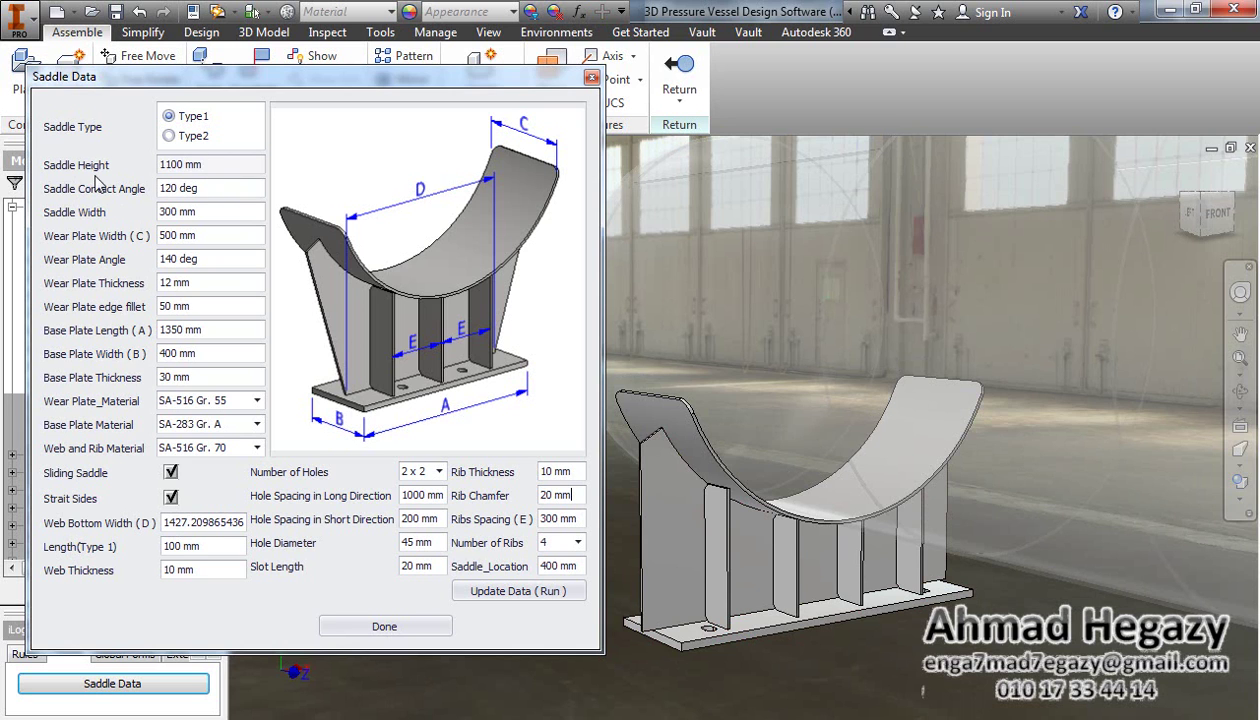
# Set the saddle contact angle to 130 deg and the saddle width to 350 mm.
pyautogui.moveTo(215, 165); pyautogui.dragTo(125, 163)
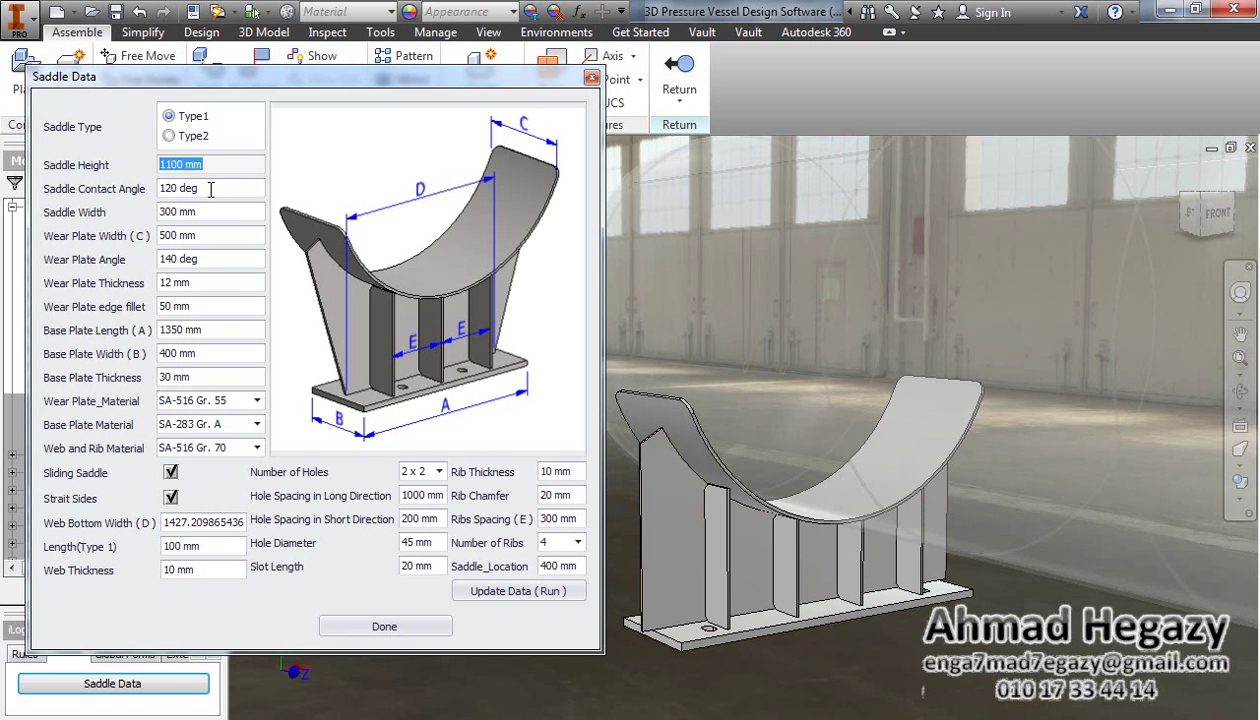
pyautogui.click(209, 187)
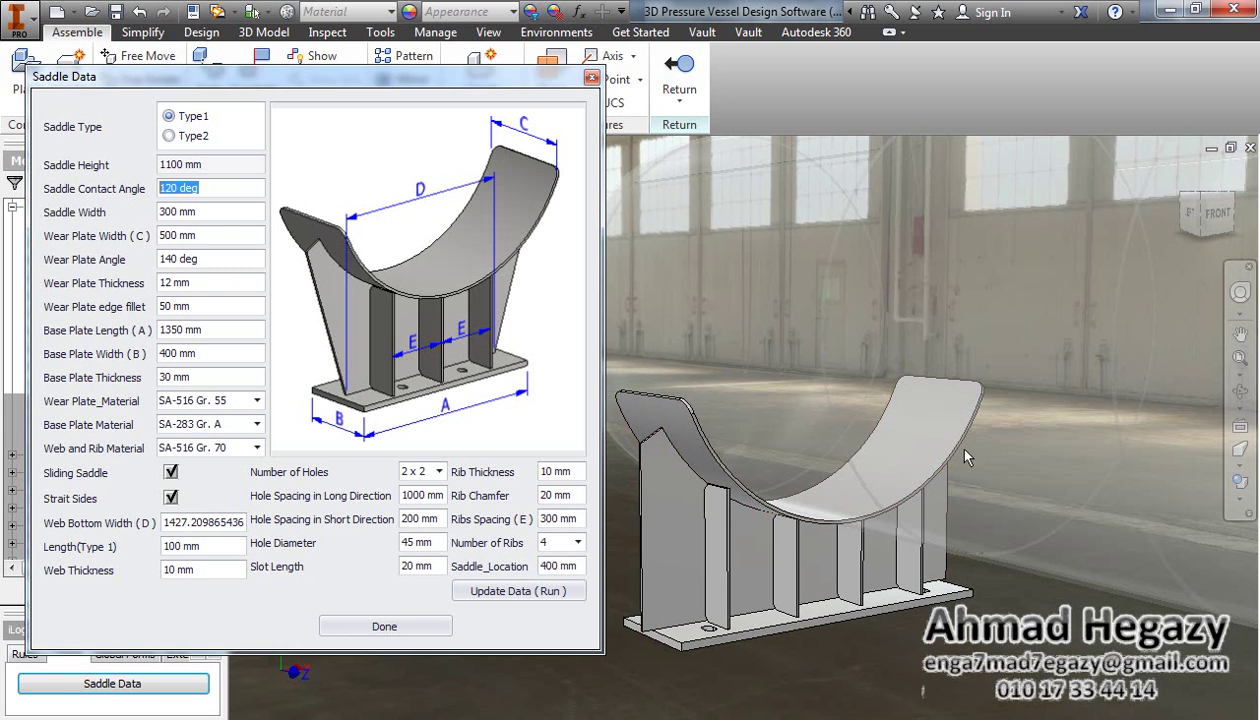
pyautogui.write('130')
pyautogui.click(224, 234)
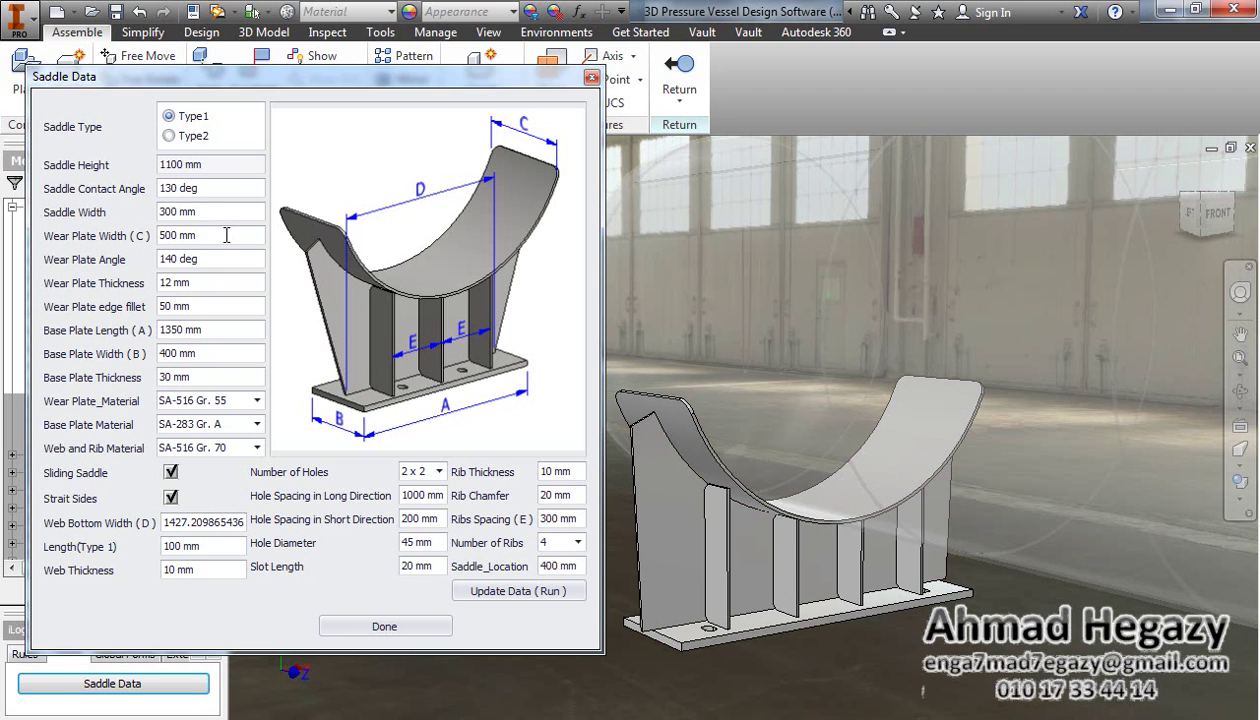
pyautogui.press('Tab')
pyautogui.write('3')
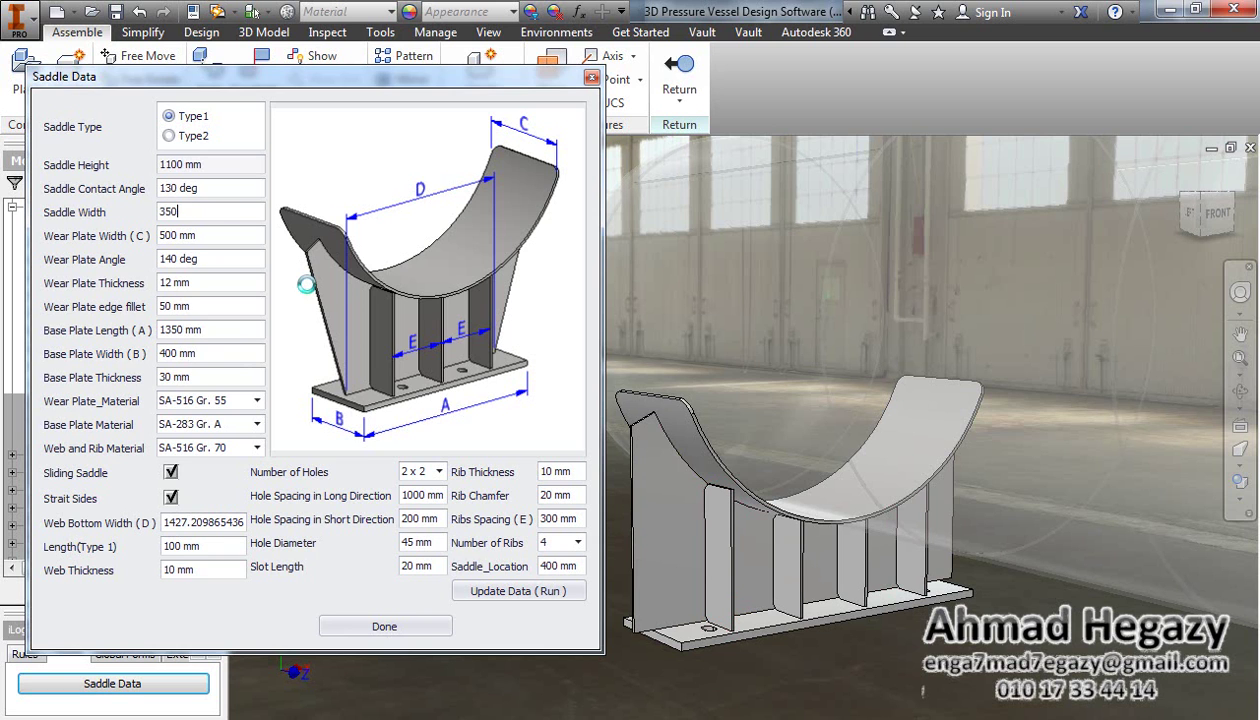
# Set the wear plate width (C) to 650 mm and the wear plate angle to 150 deg.
pyautogui.click(236, 231)
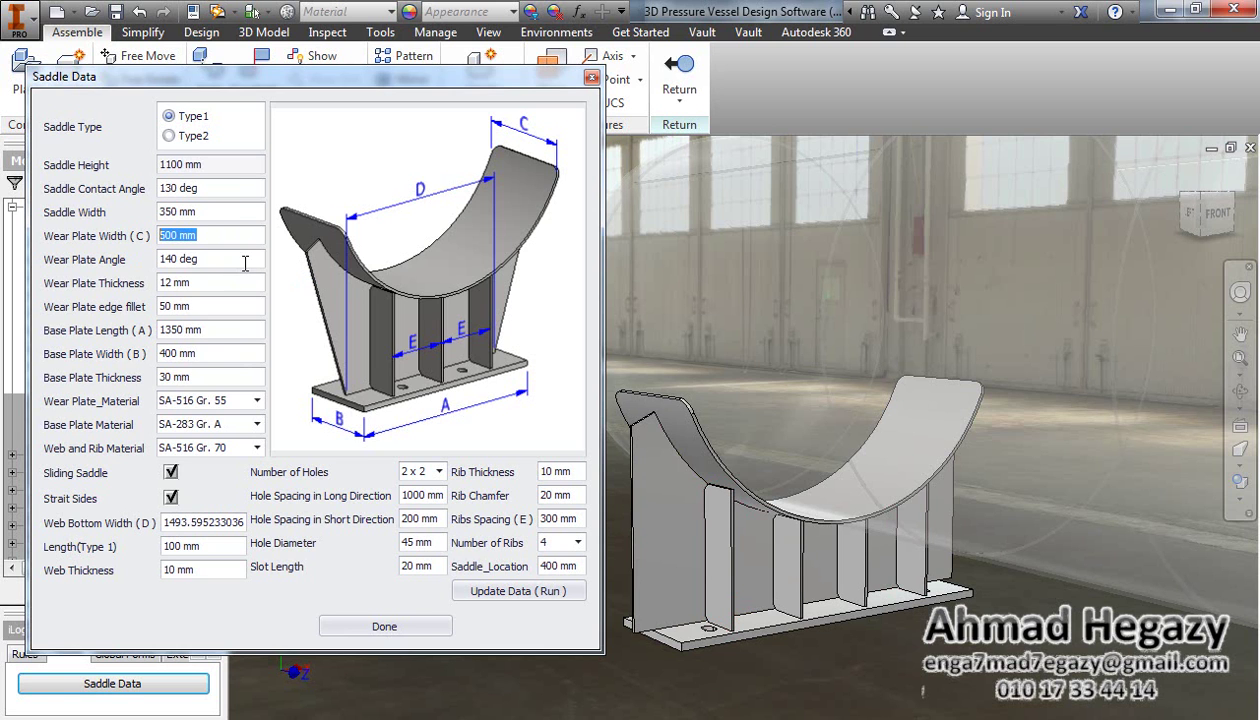
pyautogui.write('6')
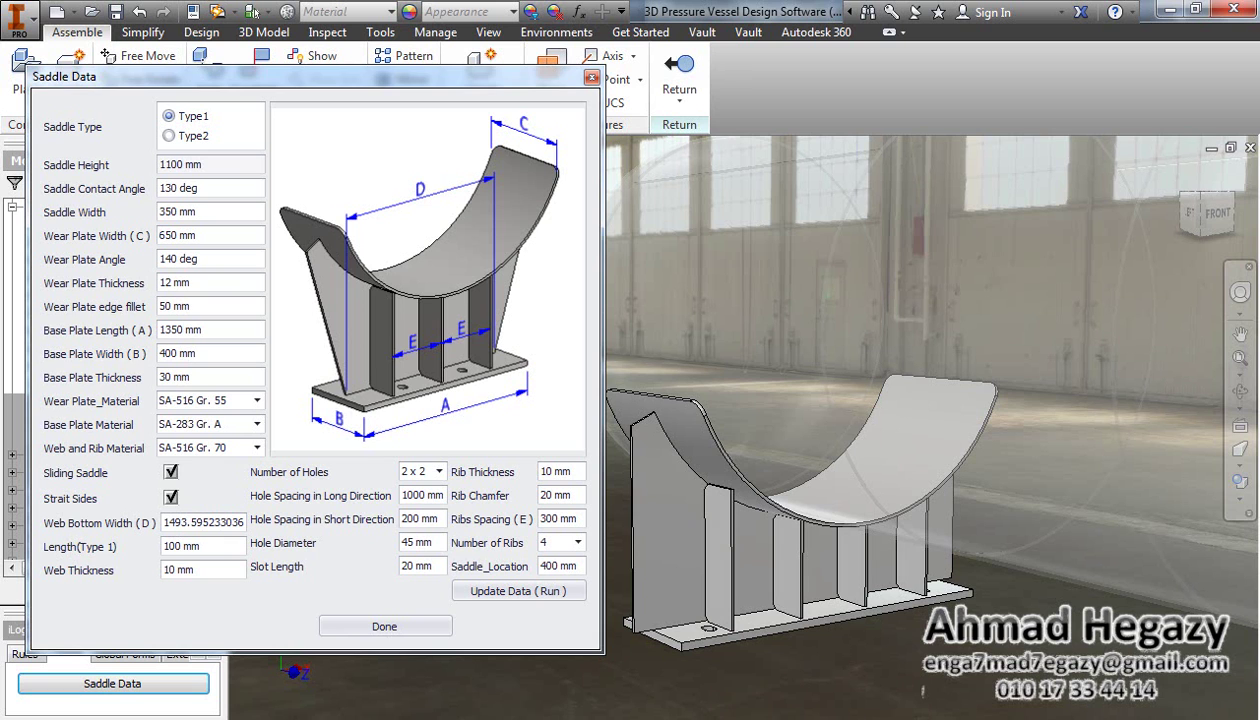
pyautogui.moveTo(212, 258); pyautogui.dragTo(140, 263)
pyautogui.write('1')
# Set the wear plate thickness to 40 mm and its edge fillet to 100 mm.
pyautogui.moveTo(200, 282); pyautogui.dragTo(60, 290)
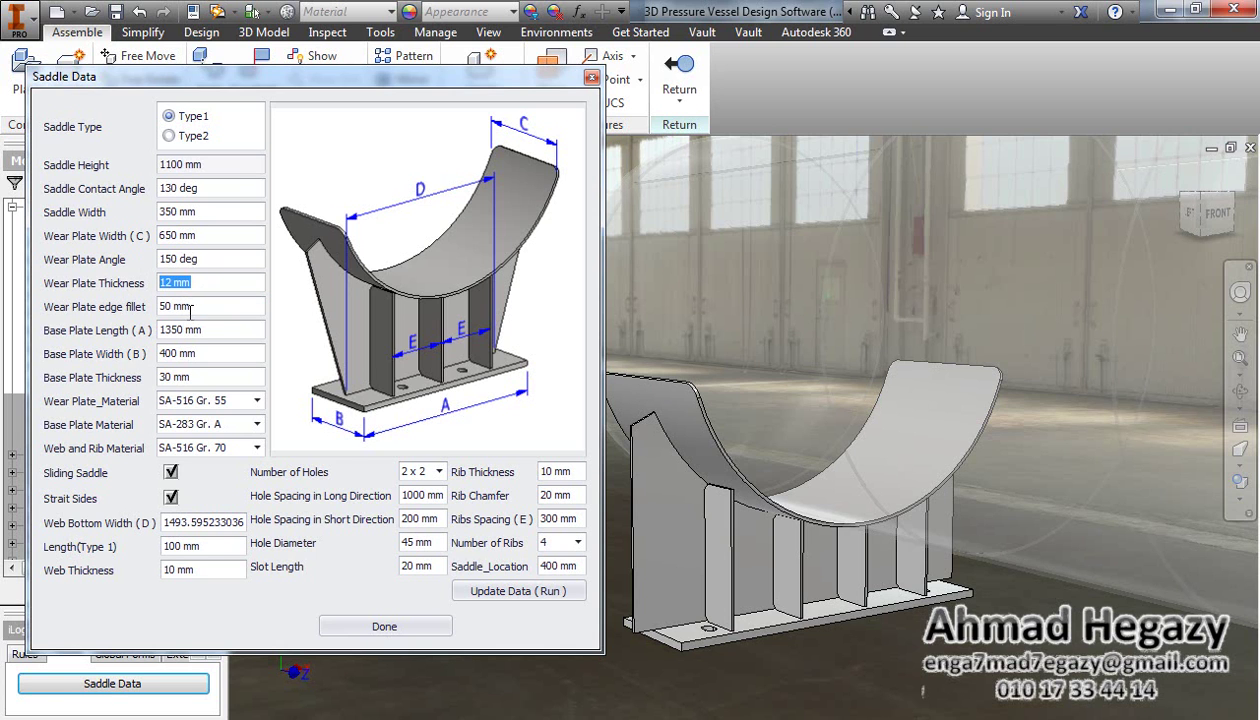
pyautogui.write('40')
pyautogui.click(223, 306)
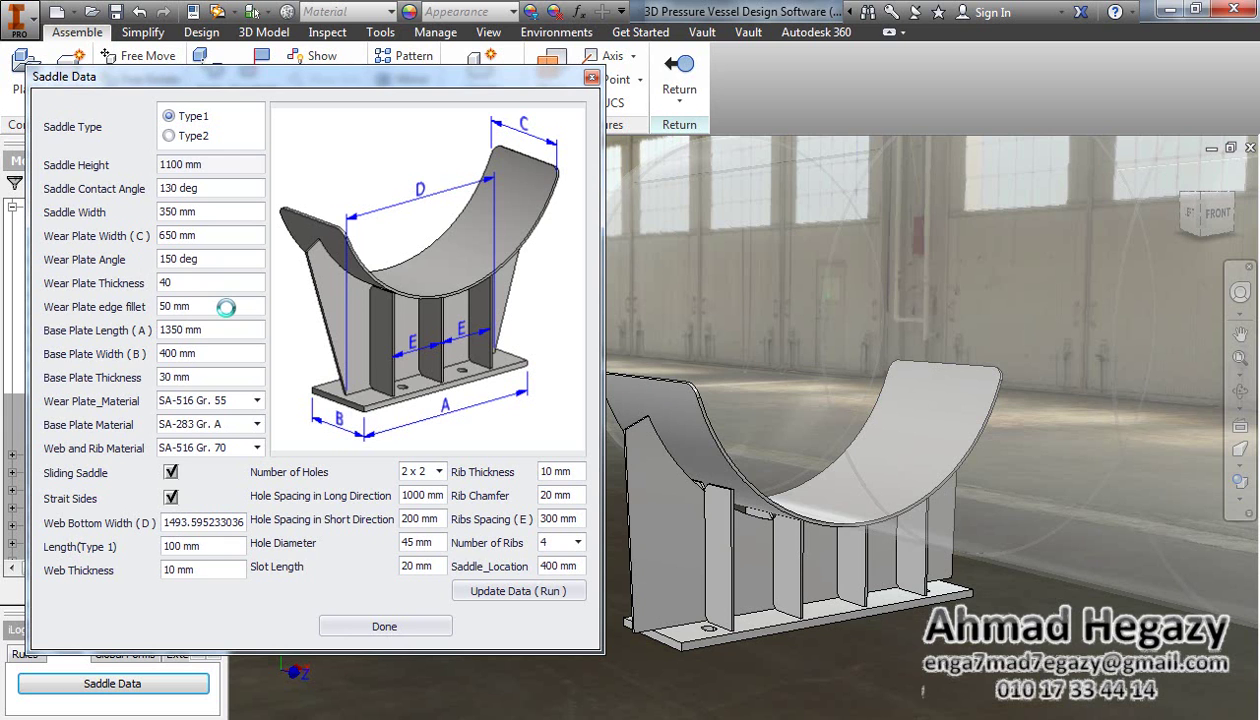
pyautogui.moveTo(228, 309); pyautogui.dragTo(154, 308)
pyautogui.write('100')
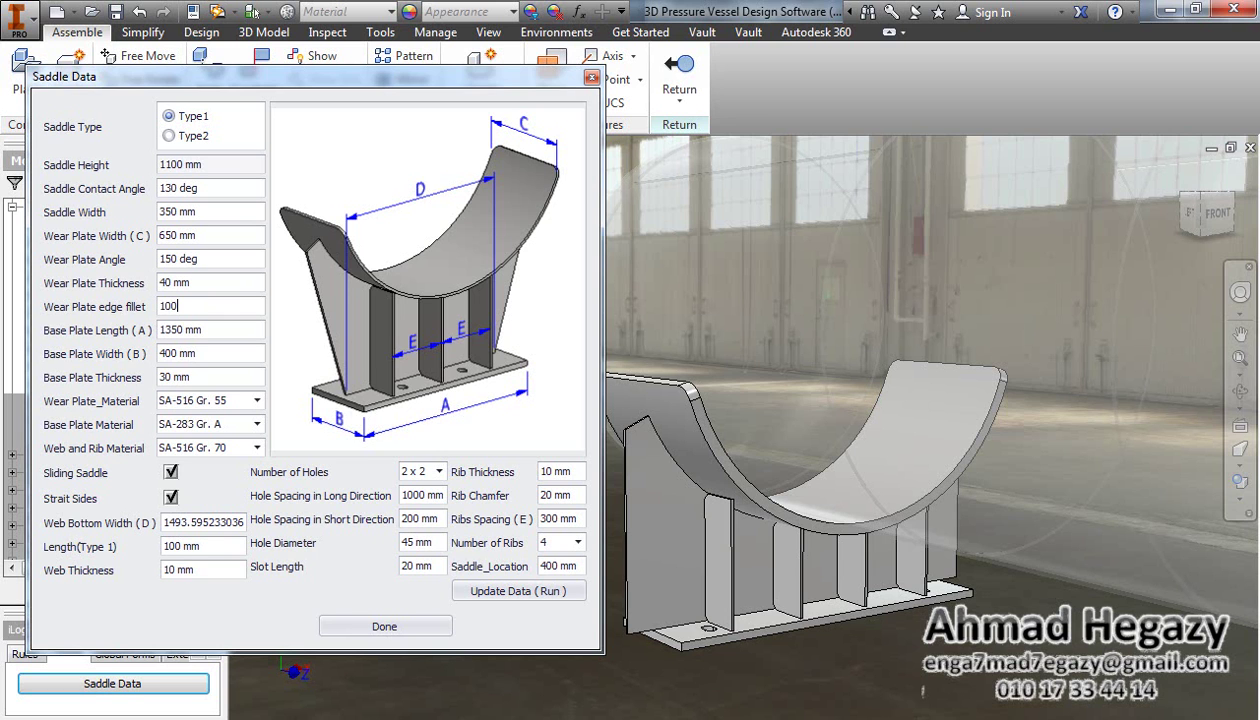
pyautogui.press('Return')
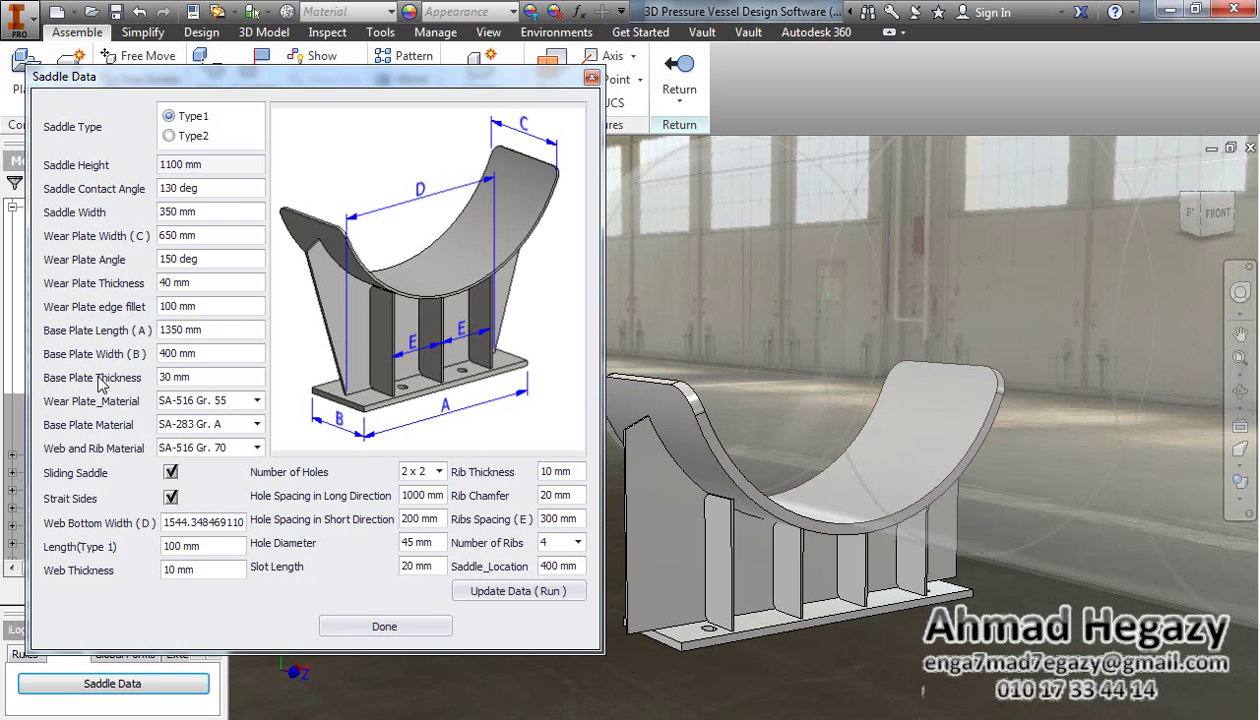
# Set the base plate length (A) to 1600 mm and the base plate width (B) to 500 mm.
pyautogui.moveTo(218, 326); pyautogui.dragTo(153, 326)
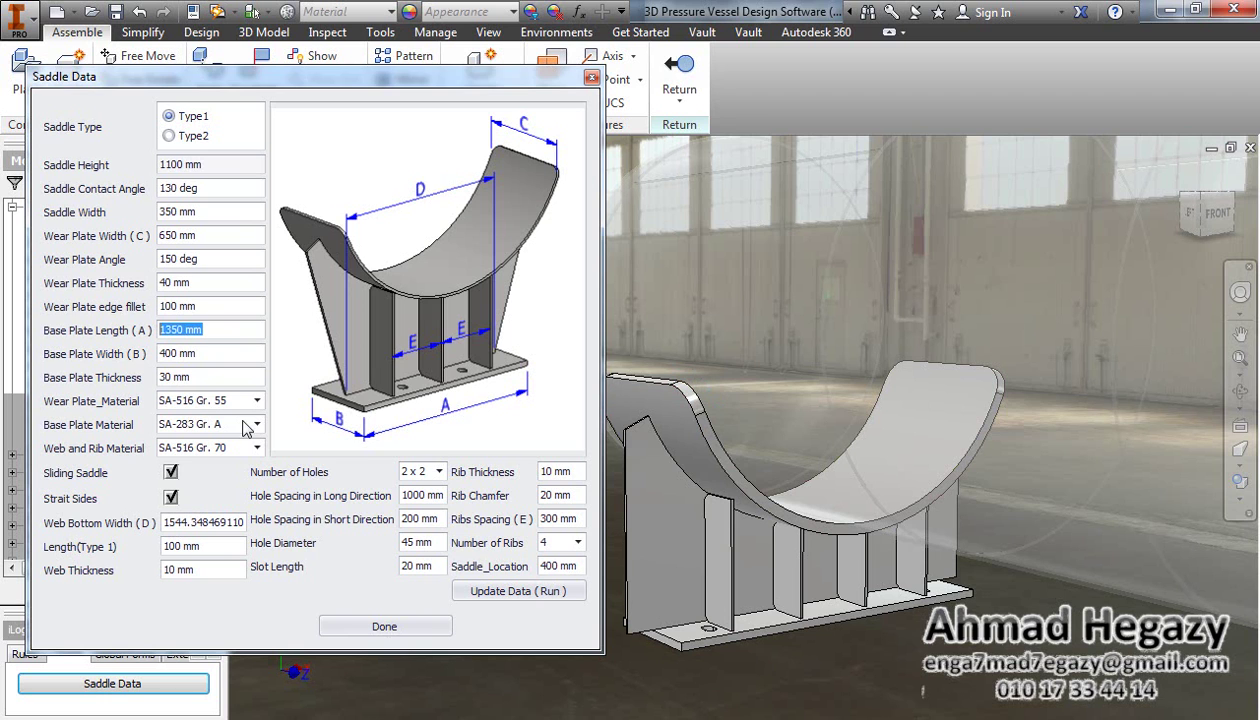
pyautogui.write('1600')
pyautogui.press('Return')
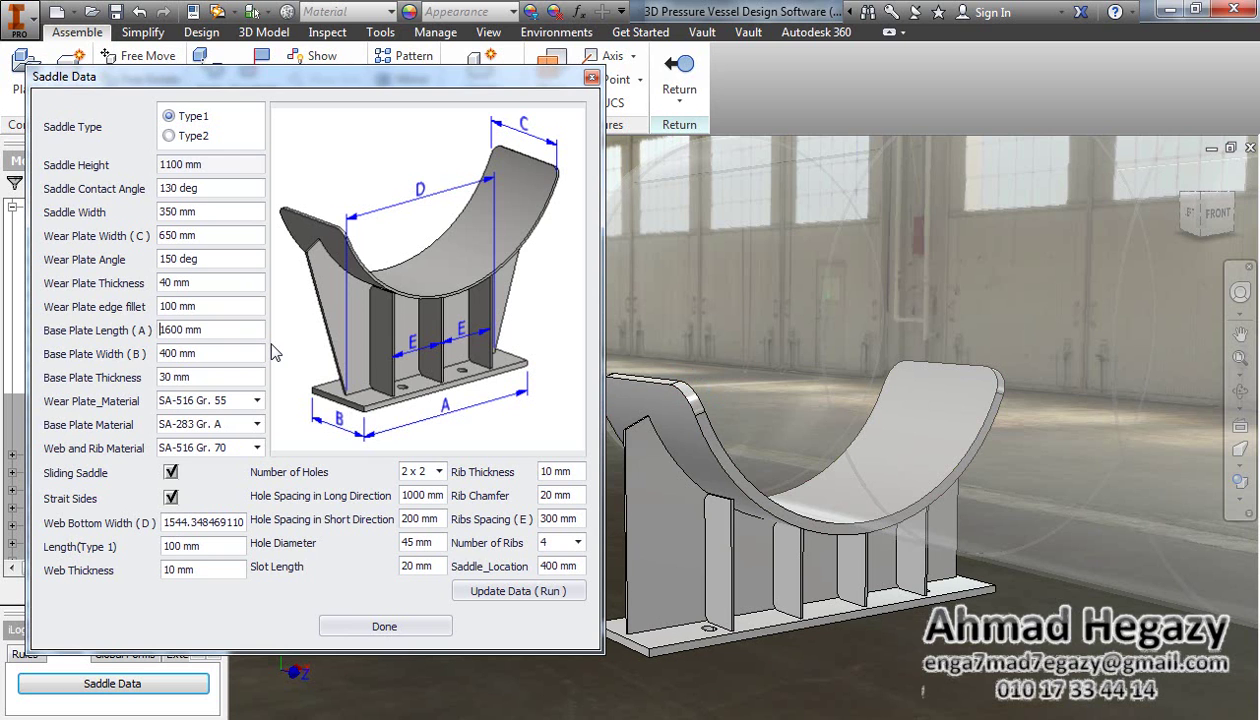
pyautogui.tripleClick(190, 360)
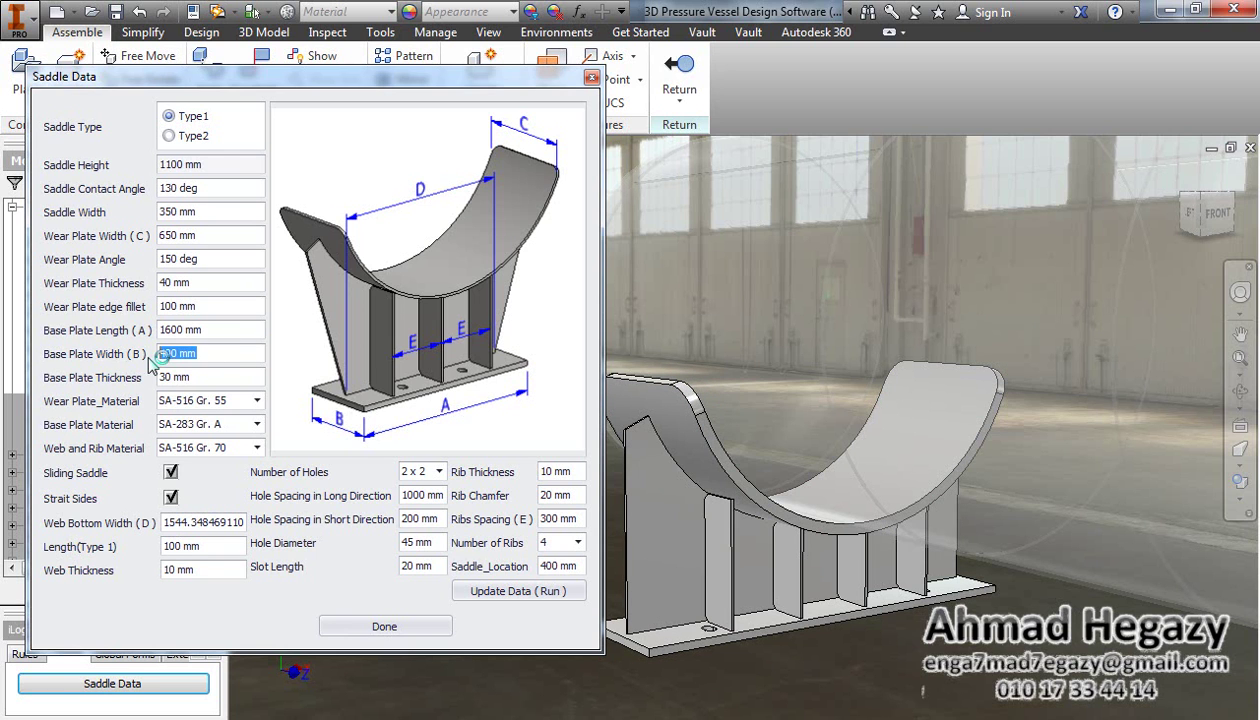
pyautogui.write('5')
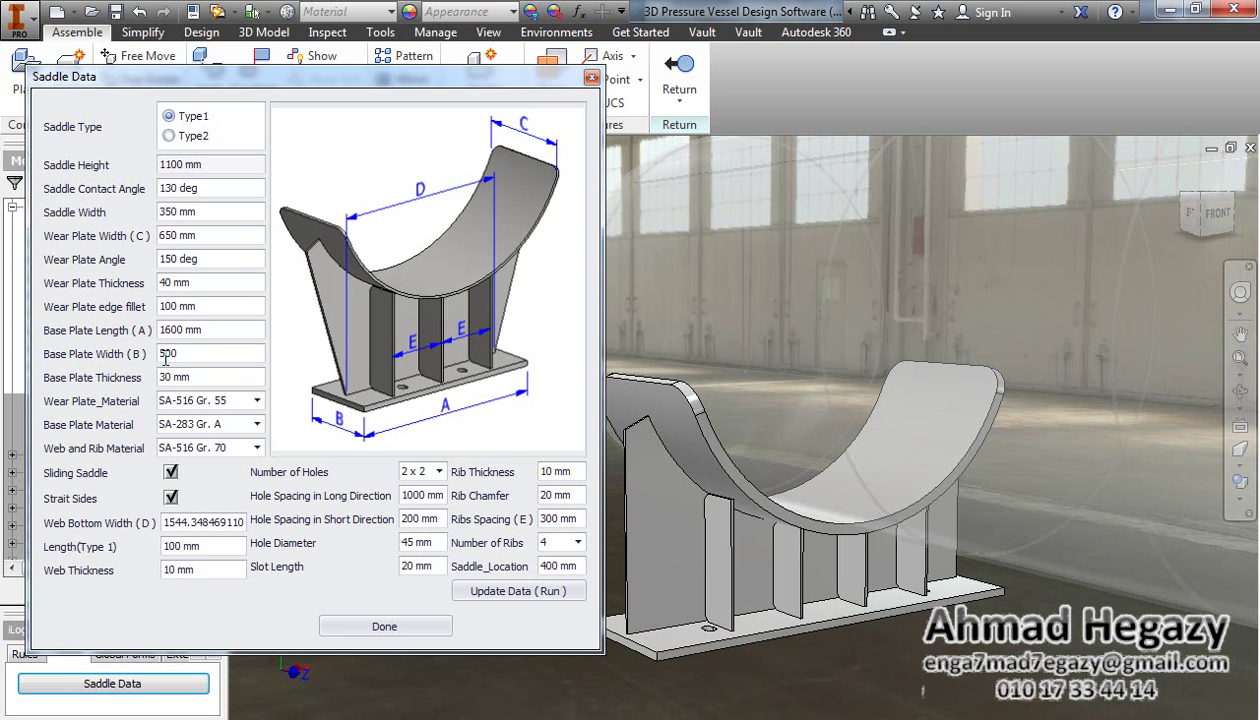
pyautogui.tripleClick(240, 379)
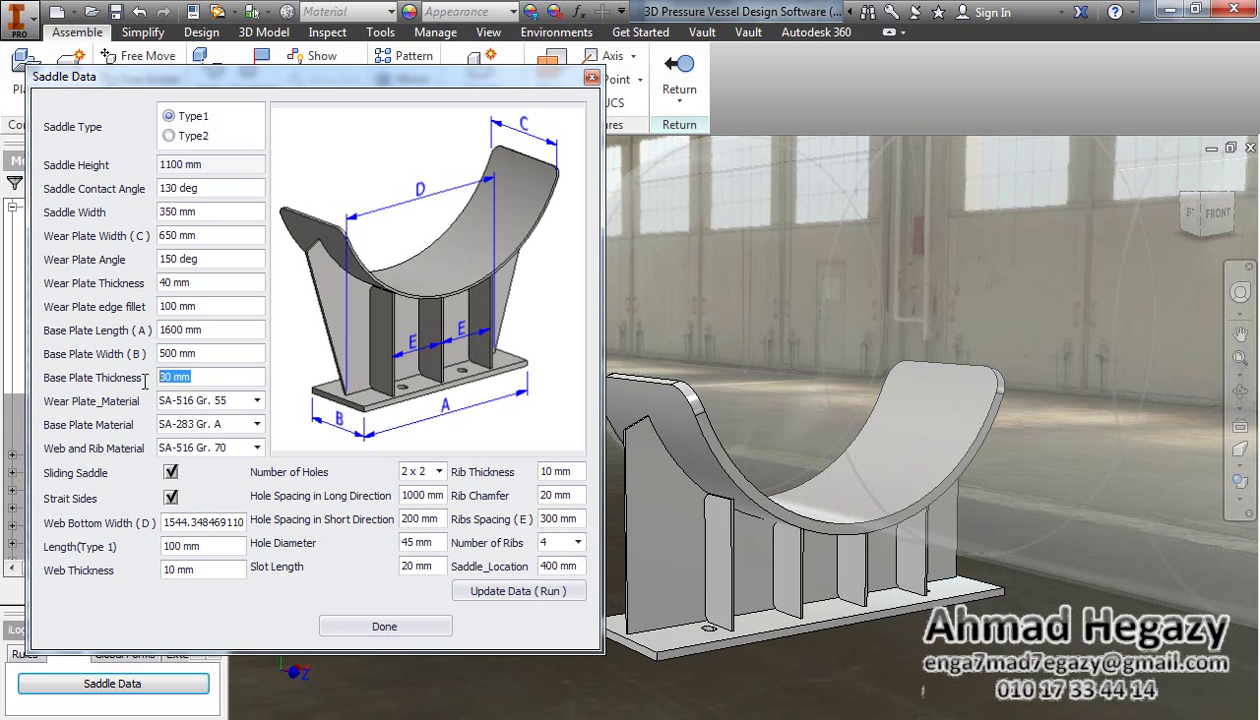
pyautogui.click(257, 401)
pyautogui.click(257, 401)
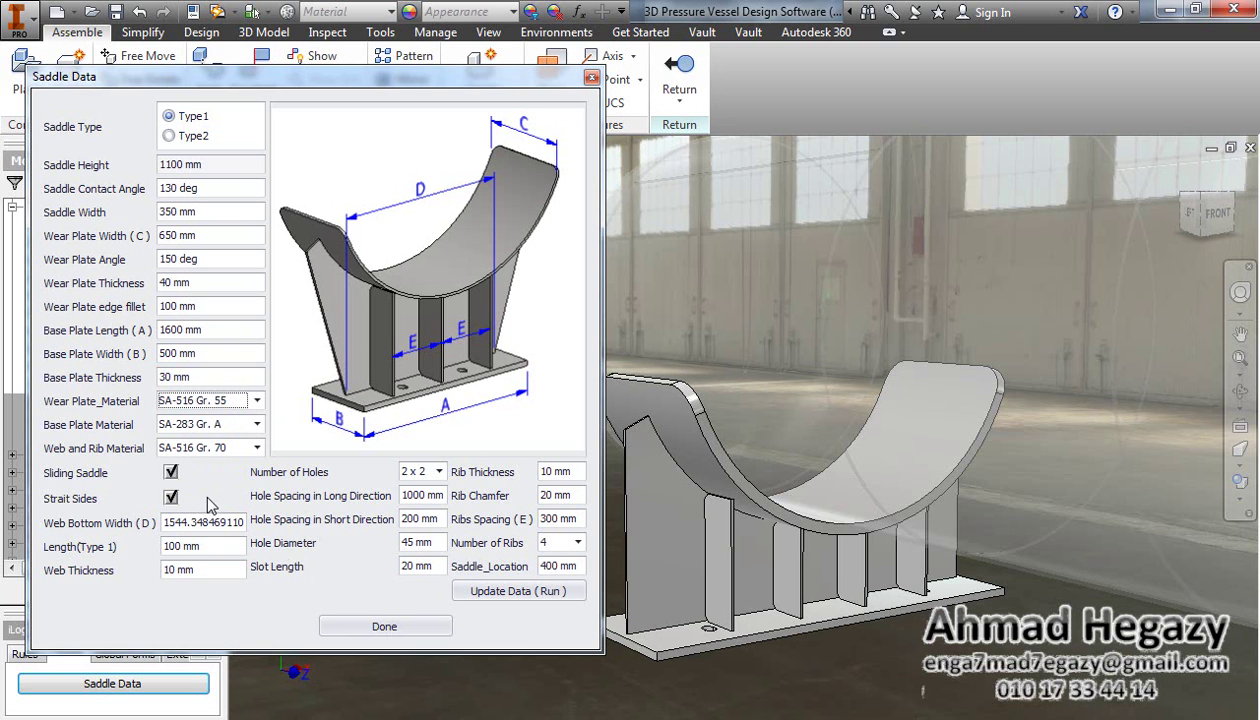
# Turn off the sliding saddle option for the base plate holes and turn it back on.
pyautogui.click(1240, 392)
pyautogui.moveTo(738, 450); pyautogui.dragTo(722, 558)
pyautogui.scroll(-4, 722, 560)
pyautogui.moveTo(688, 558); pyautogui.dragTo(745, 548, button='middle')
pyautogui.rightClick(710, 485)
pyautogui.click(770, 486)
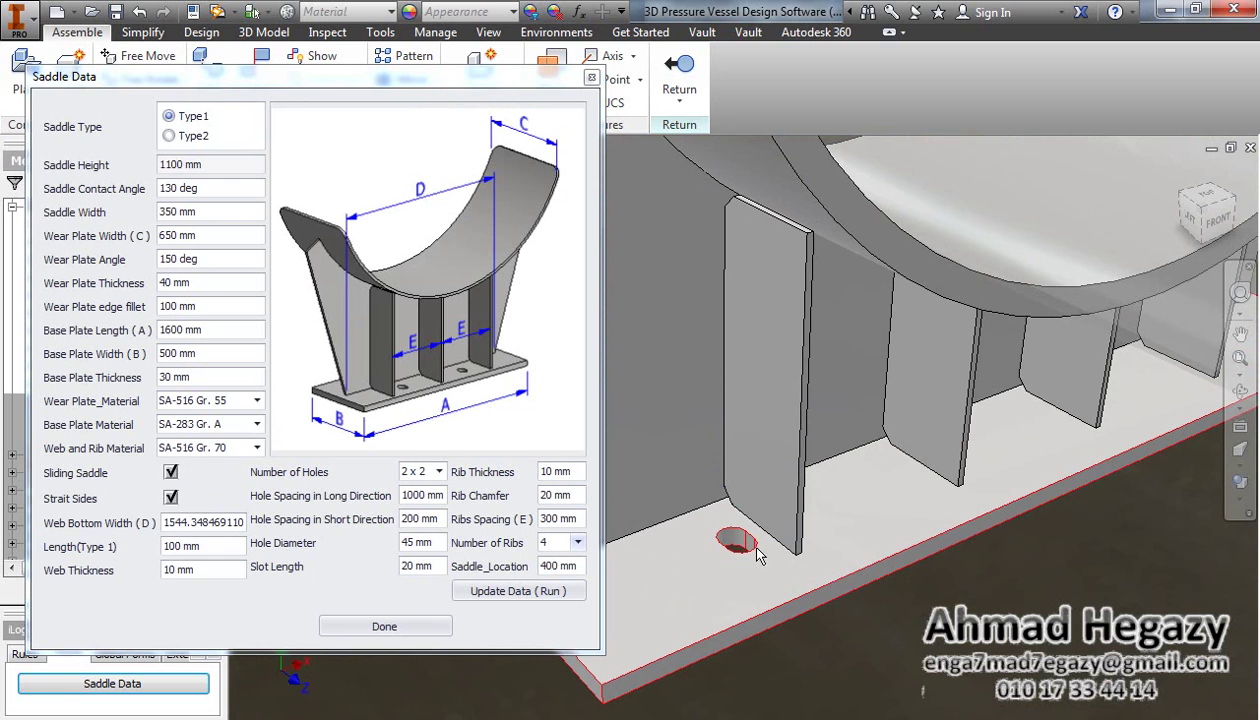
pyautogui.click(171, 471)
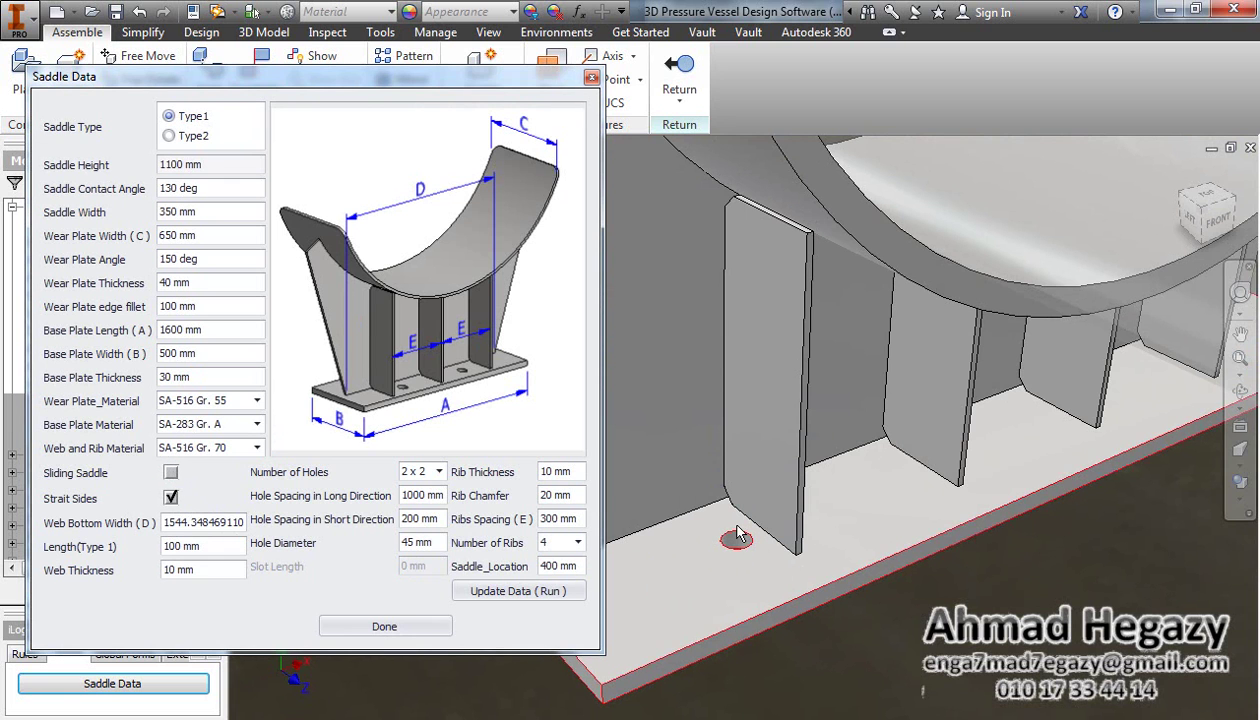
pyautogui.click(171, 472)
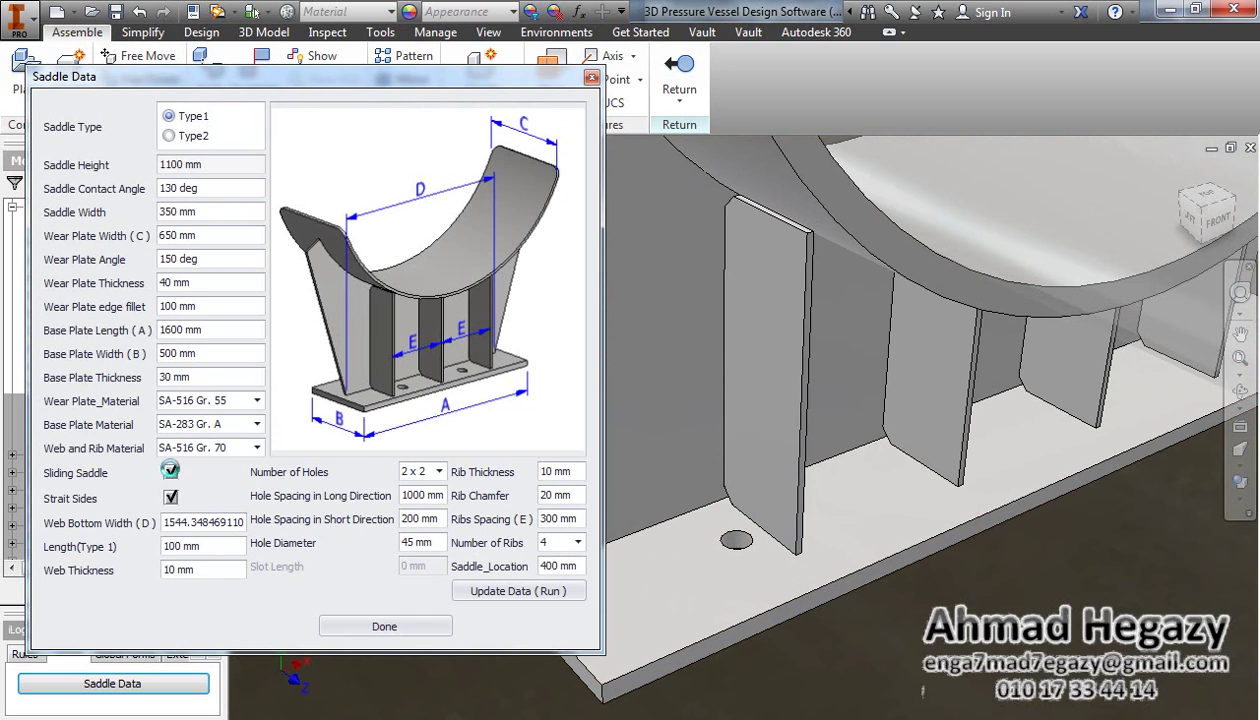
# Set the slot length of the sliding saddle's base plate holes to 20 mm.
pyautogui.moveTo(428, 563); pyautogui.dragTo(372, 562)
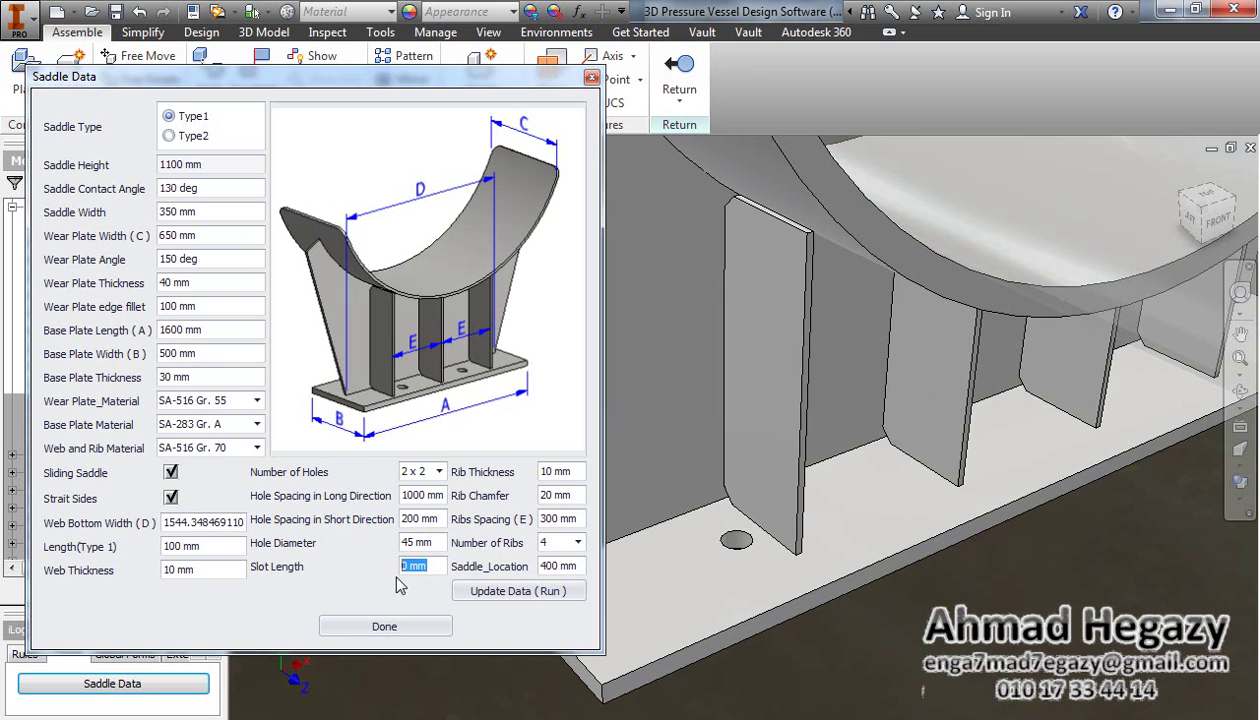
pyautogui.write('20')
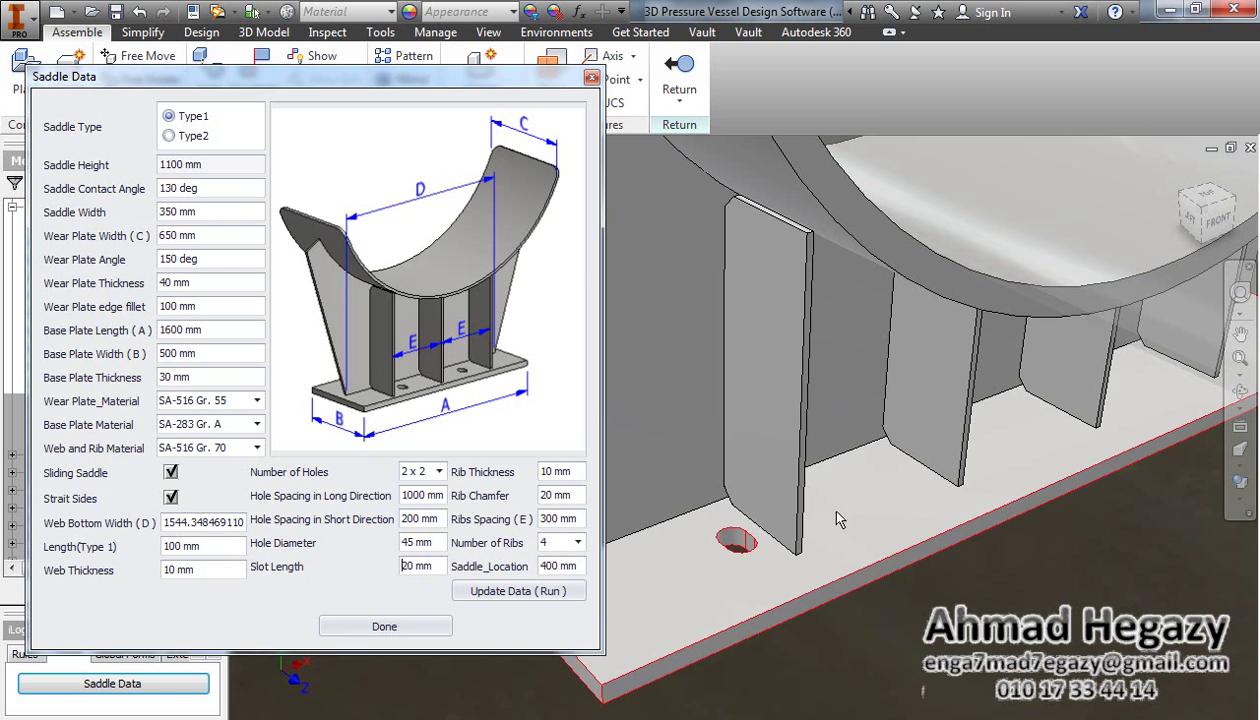
pyautogui.scroll(2, 837, 512)
pyautogui.moveTo(837, 518); pyautogui.dragTo(863, 624, button='middle')
pyautogui.scroll(2, 737, 450)
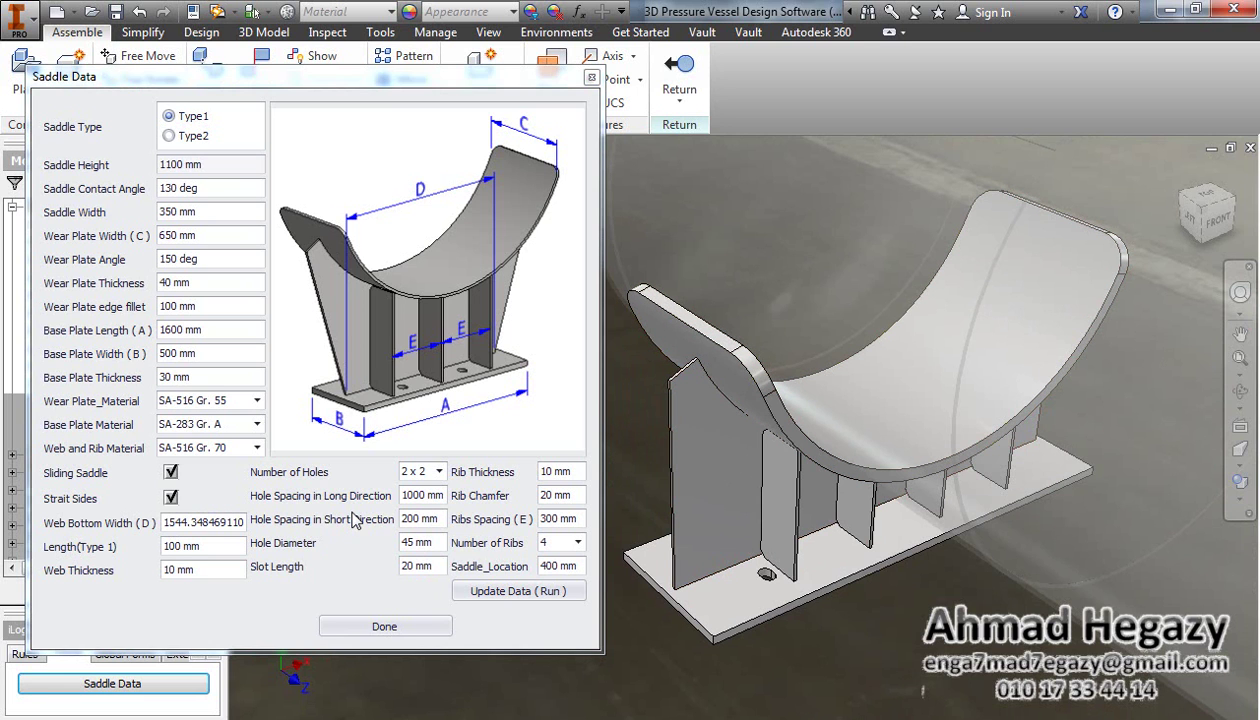
# Turn off the Strait Sides option and set the web bottom width (D) to 1350 mm.
pyautogui.click(172, 497)
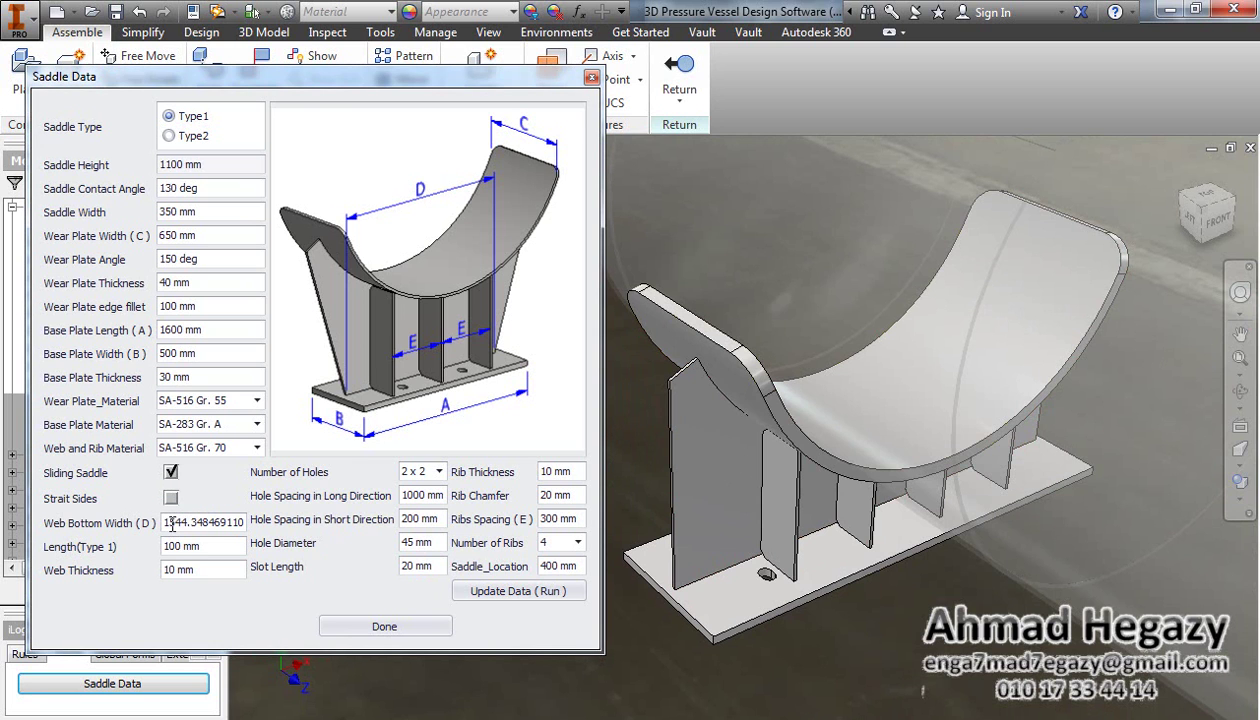
pyautogui.moveTo(166, 520); pyautogui.dragTo(268, 518)
pyautogui.write('135')
pyautogui.click(222, 549)
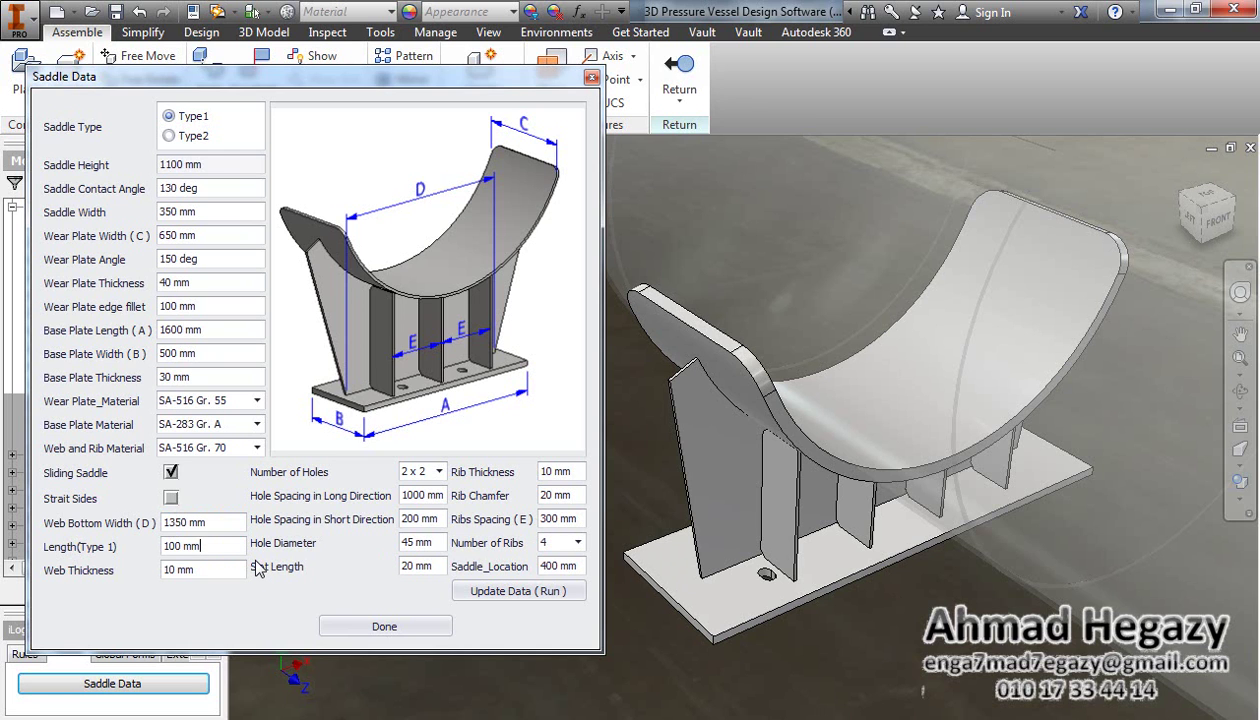
# Set the saddle's web thickness to 20 mm.
pyautogui.moveTo(229, 545); pyautogui.dragTo(133, 543)
pyautogui.moveTo(225, 569); pyautogui.dragTo(133, 573)
pyautogui.write('20')
pyautogui.press('Return')
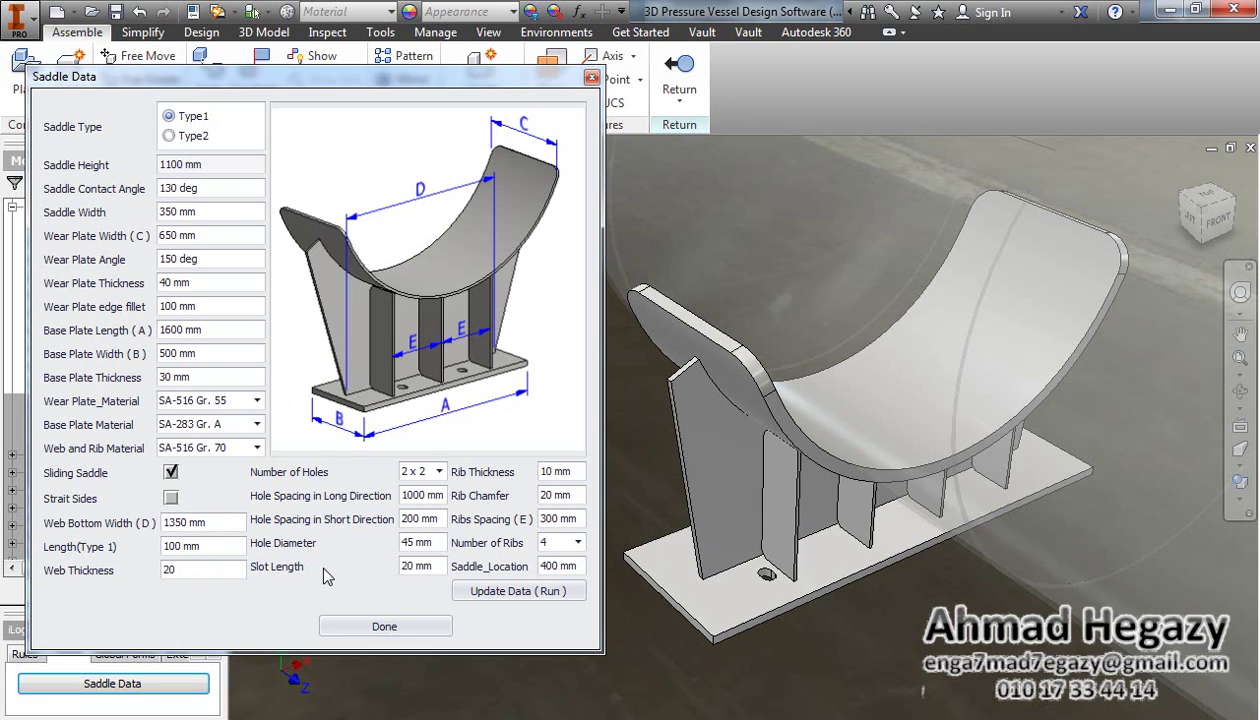
# Set the number of base plate holes to 3 x 2 and inspect the pattern.
pyautogui.click(439, 473)
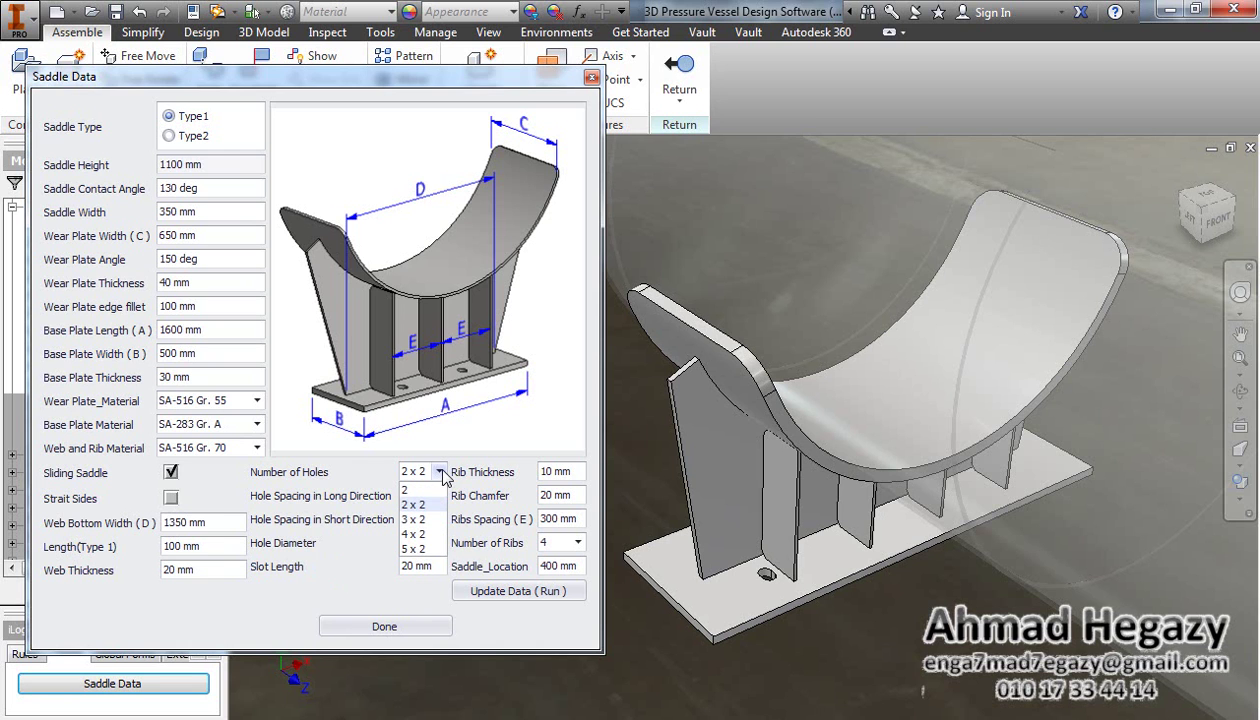
pyautogui.click(424, 520)
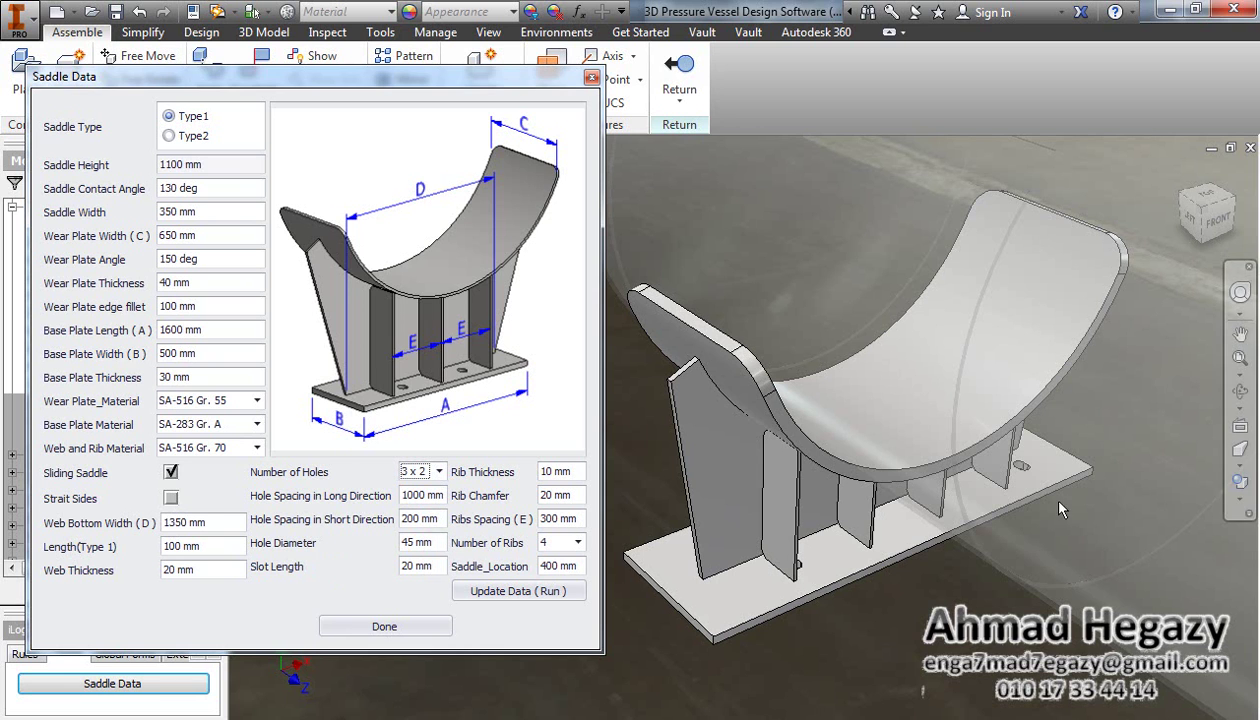
pyautogui.click(1240, 392)
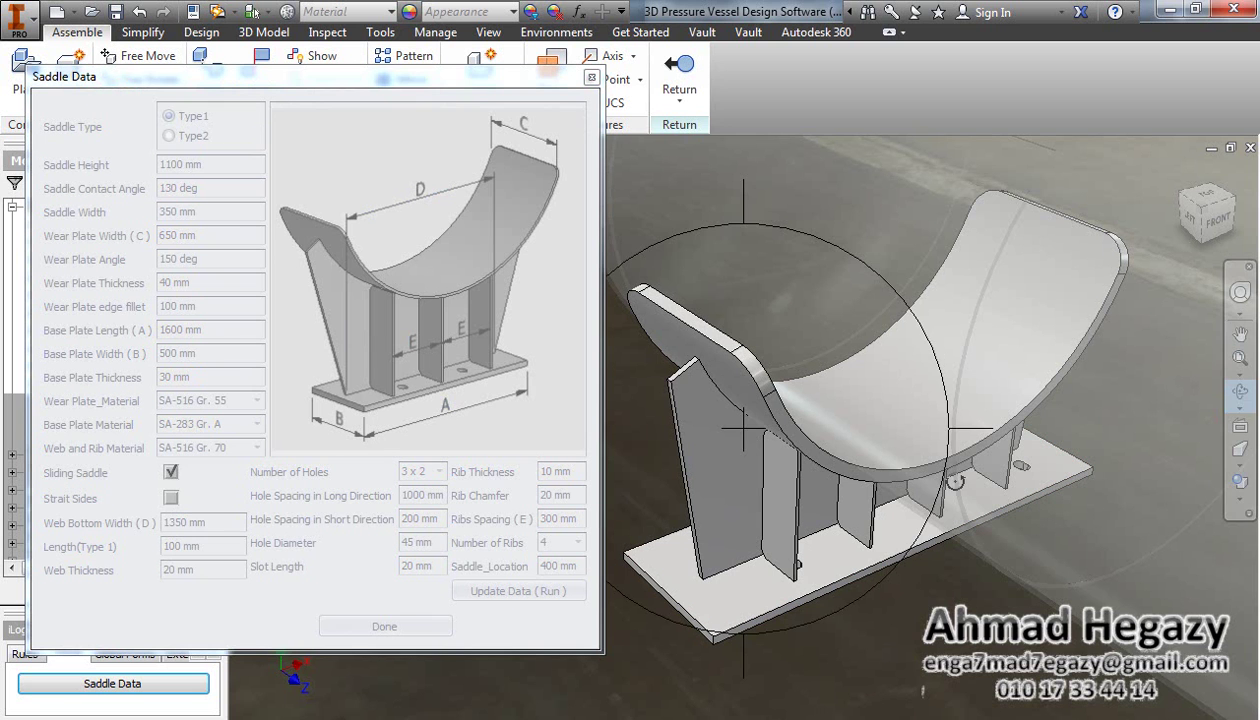
pyautogui.moveTo(868, 467)
pyautogui.mouseDown()
pyautogui.moveTo(822, 410)
pyautogui.moveTo(850, 480)
pyautogui.moveTo(870, 477)
pyautogui.mouseUp()
pyautogui.press('Escape')
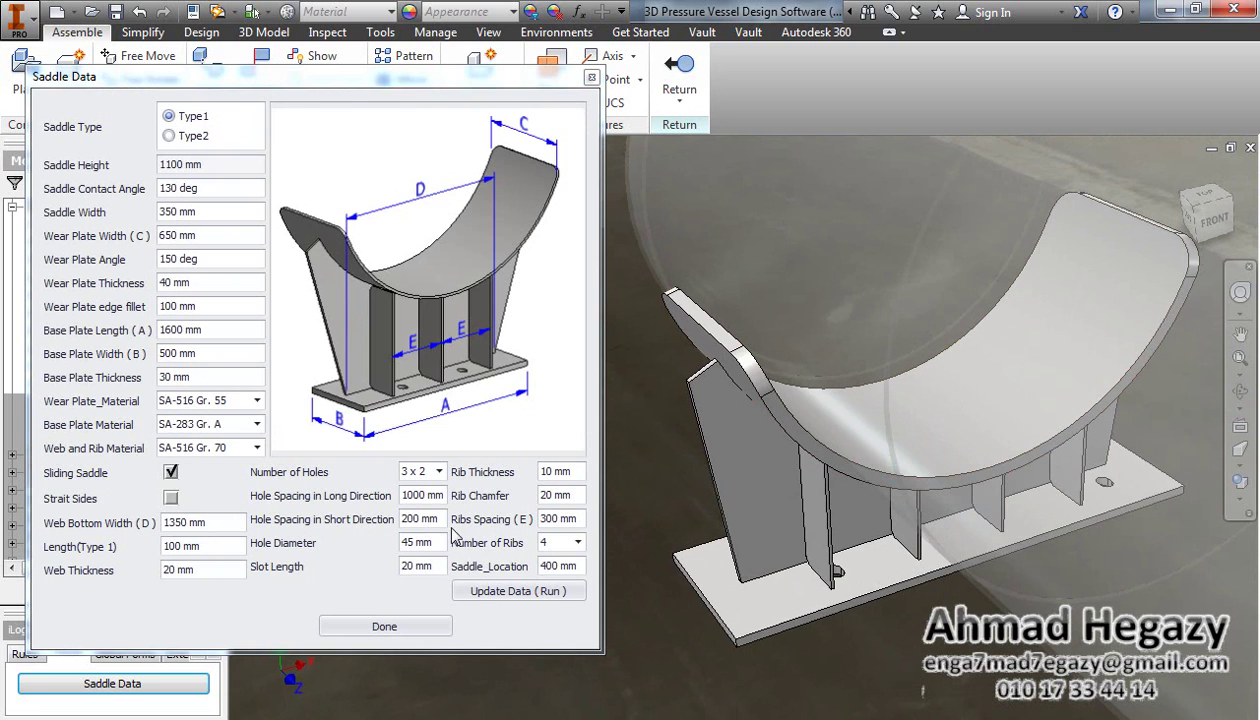
# Set the hole spacing in the long direction to 500 mm and readjust it to 550 mm.
pyautogui.moveTo(437, 498); pyautogui.dragTo(401, 494)
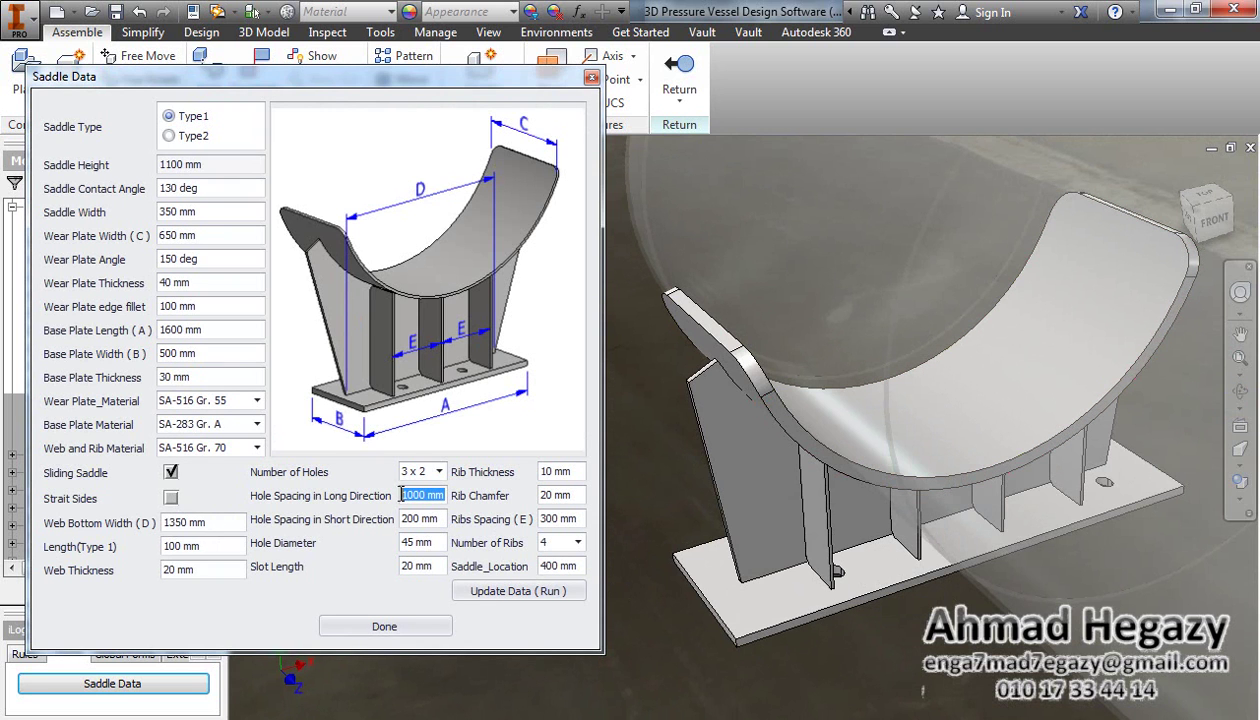
pyautogui.write('500')
pyautogui.click(418, 544)
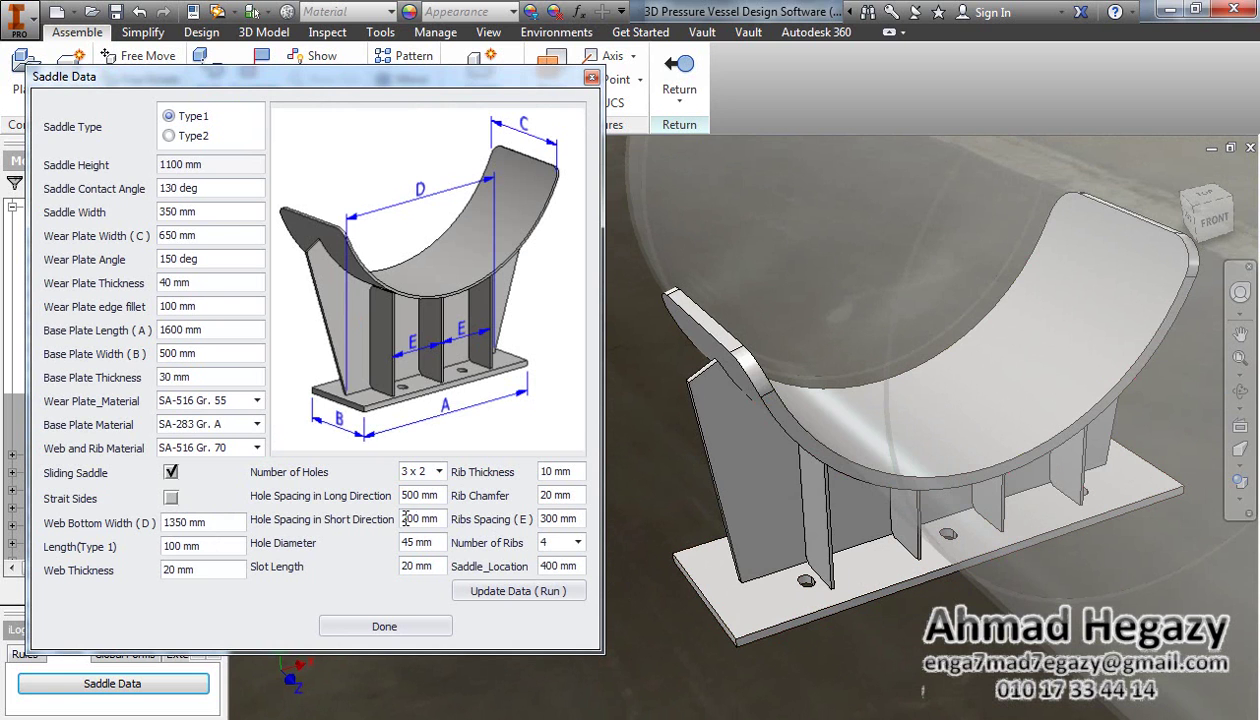
pyautogui.press('Return')
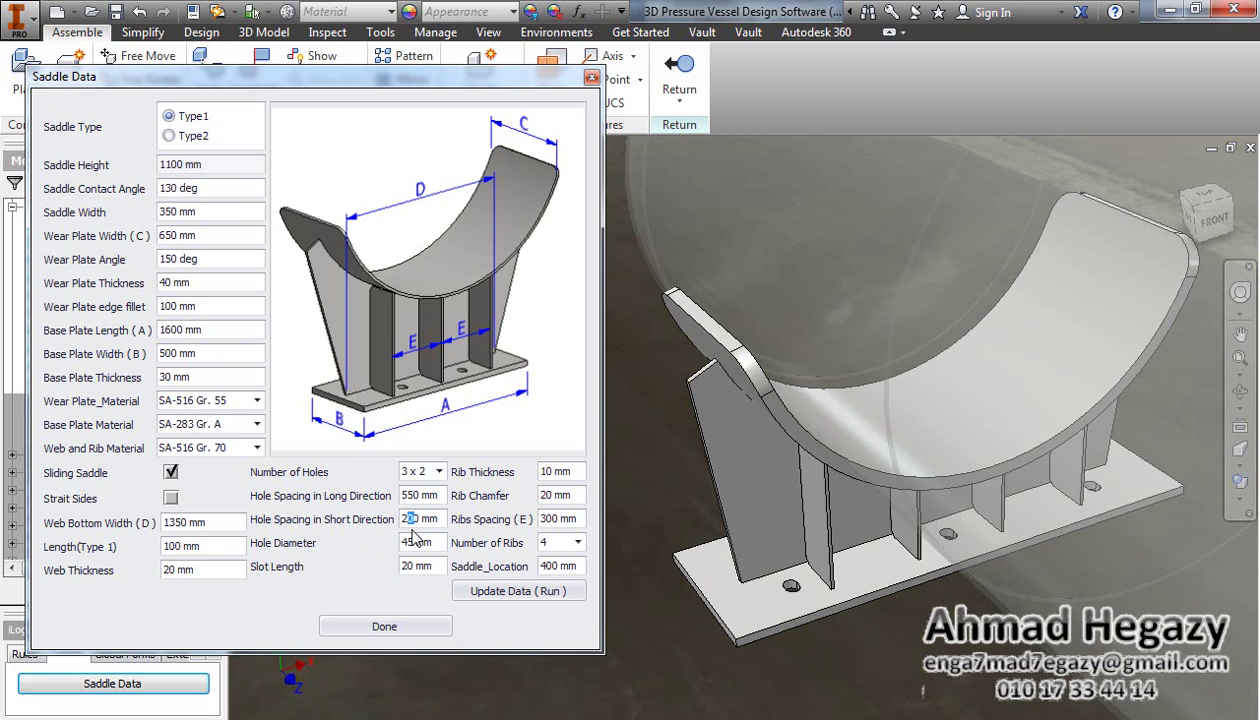
# Set the hole spacing in the short direction to 250 mm and the hole diameter to 55 mm.
pyautogui.write('5')
pyautogui.press('Return')
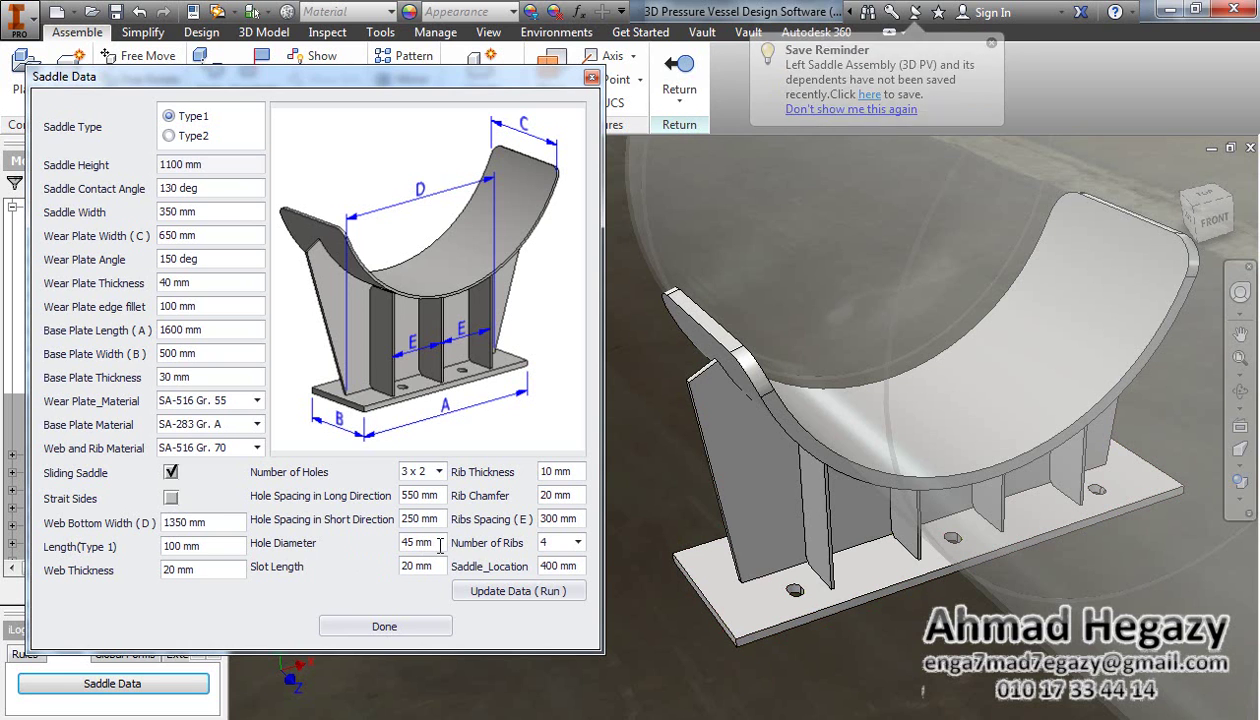
pyautogui.moveTo(430, 537); pyautogui.dragTo(386, 534)
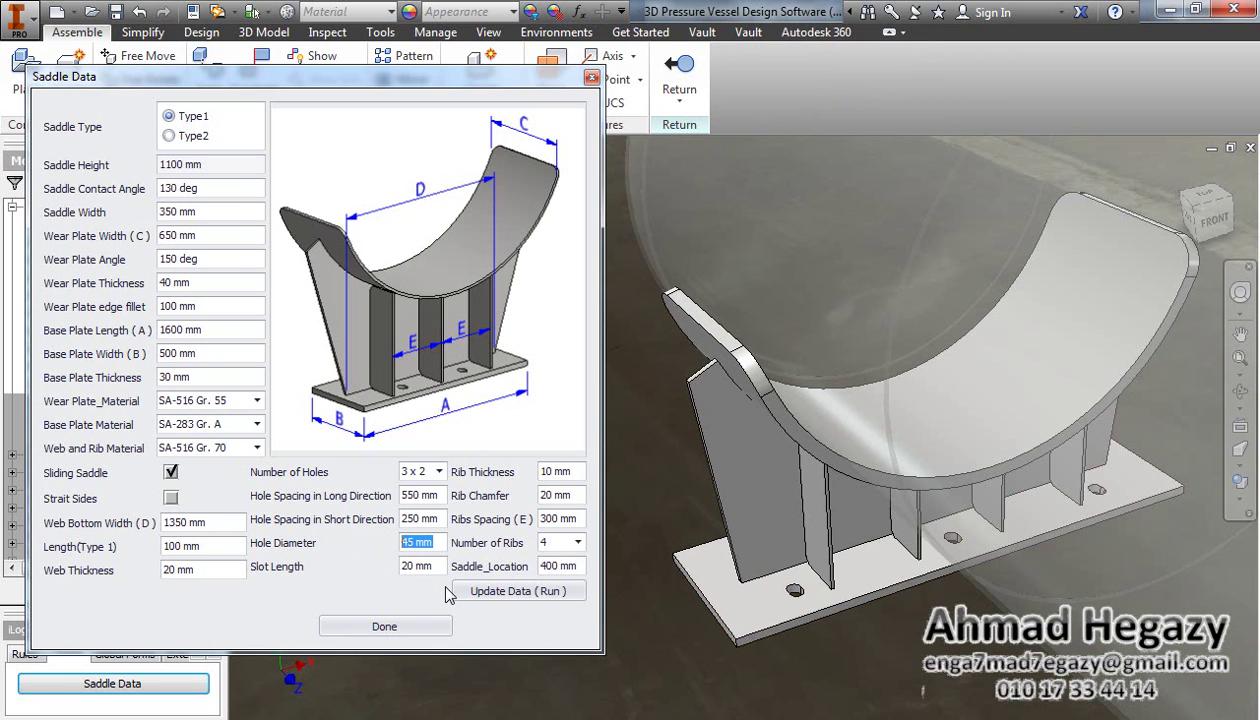
pyautogui.write('55')
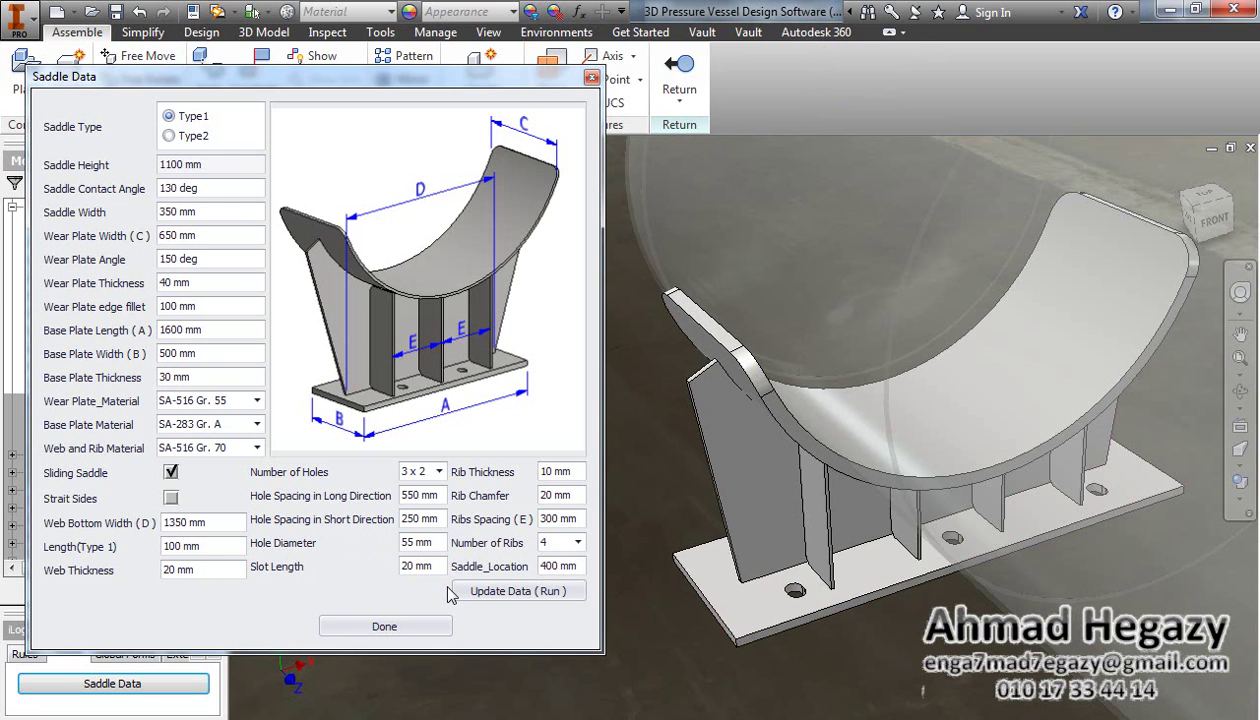
# Set the rib thickness to 20 mm and the rib chamfer to 50 mm.
pyautogui.moveTo(578, 470); pyautogui.dragTo(537, 470)
pyautogui.write('2')
pyautogui.click(1239, 392)
pyautogui.moveTo(780, 505)
pyautogui.mouseDown()
pyautogui.moveTo(828, 489)
pyautogui.moveTo(756, 476)
pyautogui.moveTo(779, 508)
pyautogui.mouseUp()
pyautogui.press('Escape')
pyautogui.moveTo(722, 636); pyautogui.dragTo(756, 590, button='middle')
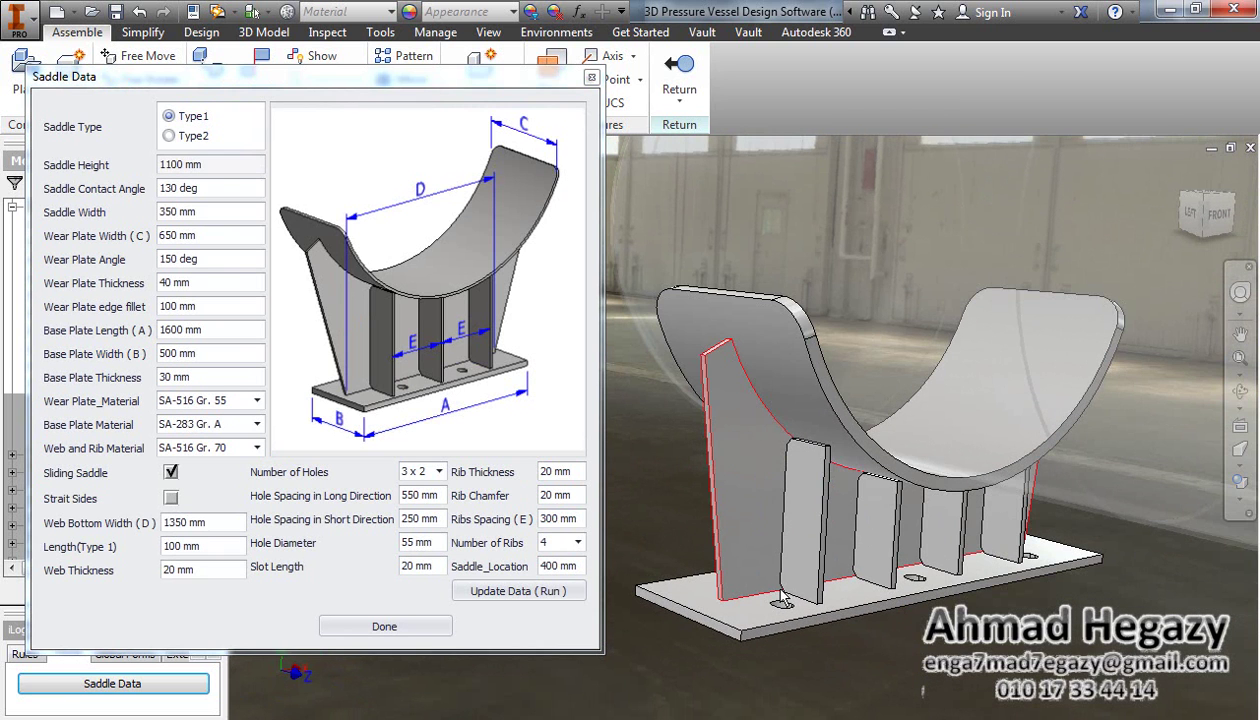
pyautogui.moveTo(577, 497); pyautogui.dragTo(507, 505)
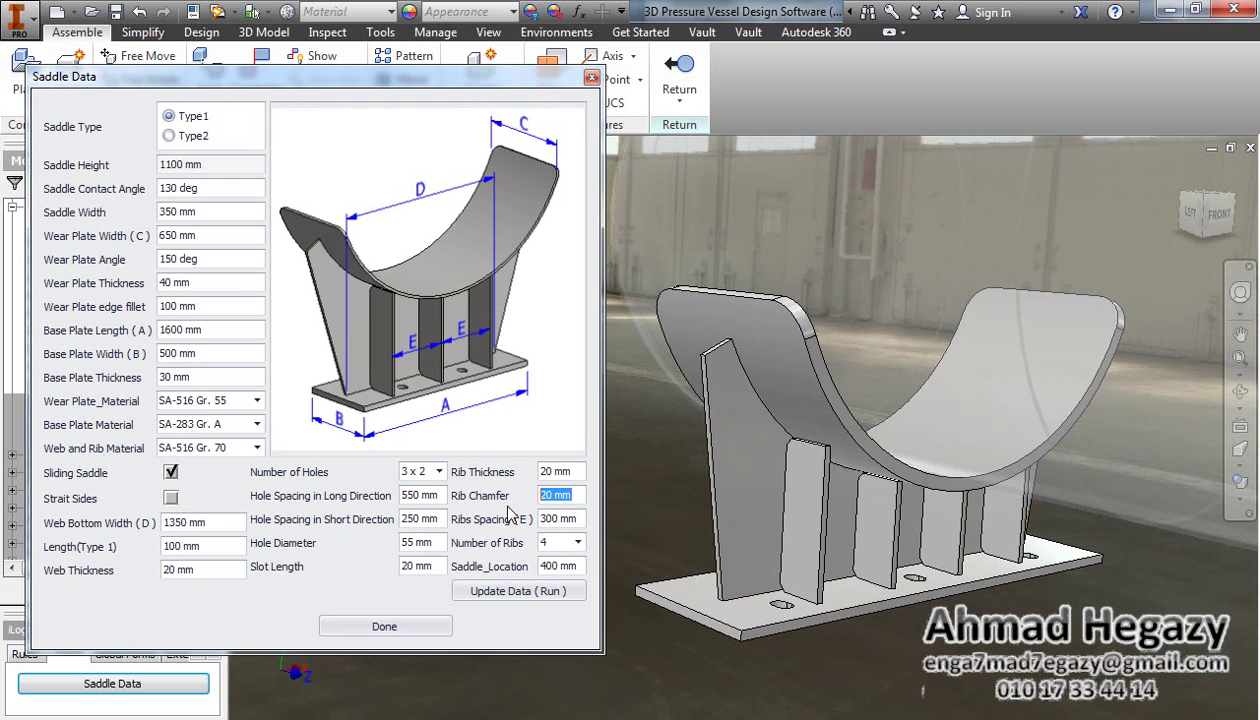
pyautogui.write('5')
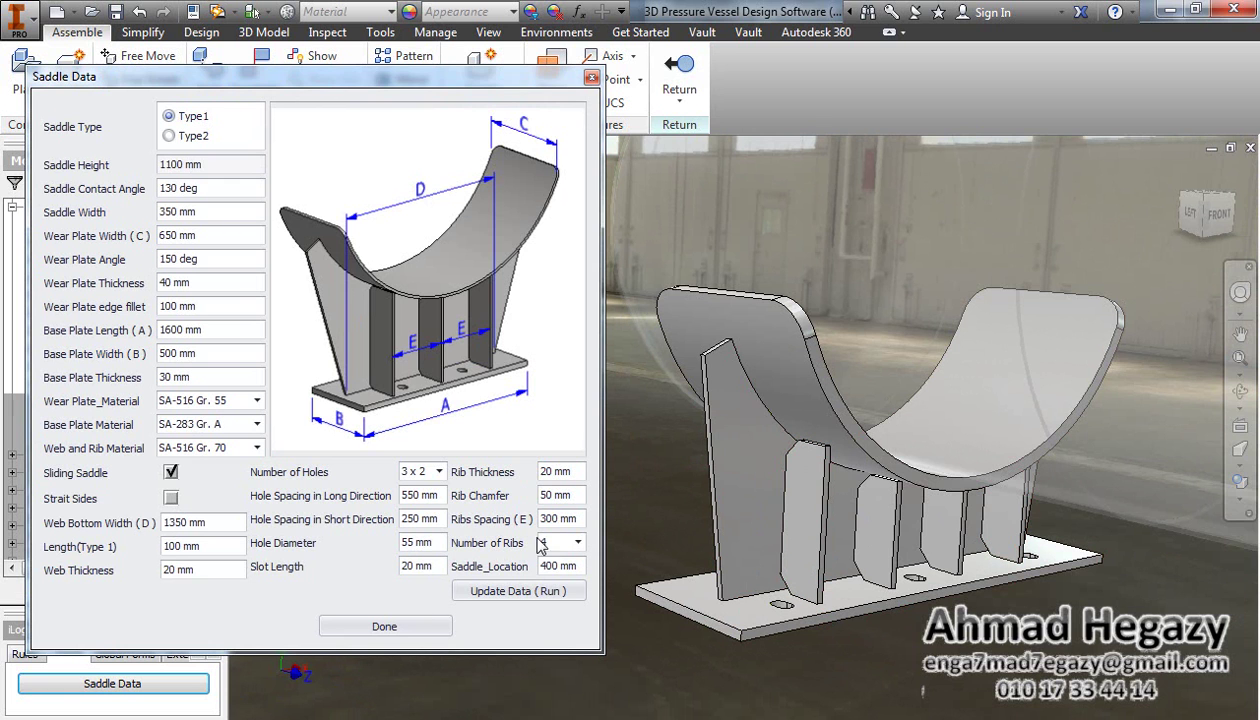
# Set the number of ribs to 3 and update the saddle data.
pyautogui.click(578, 543)
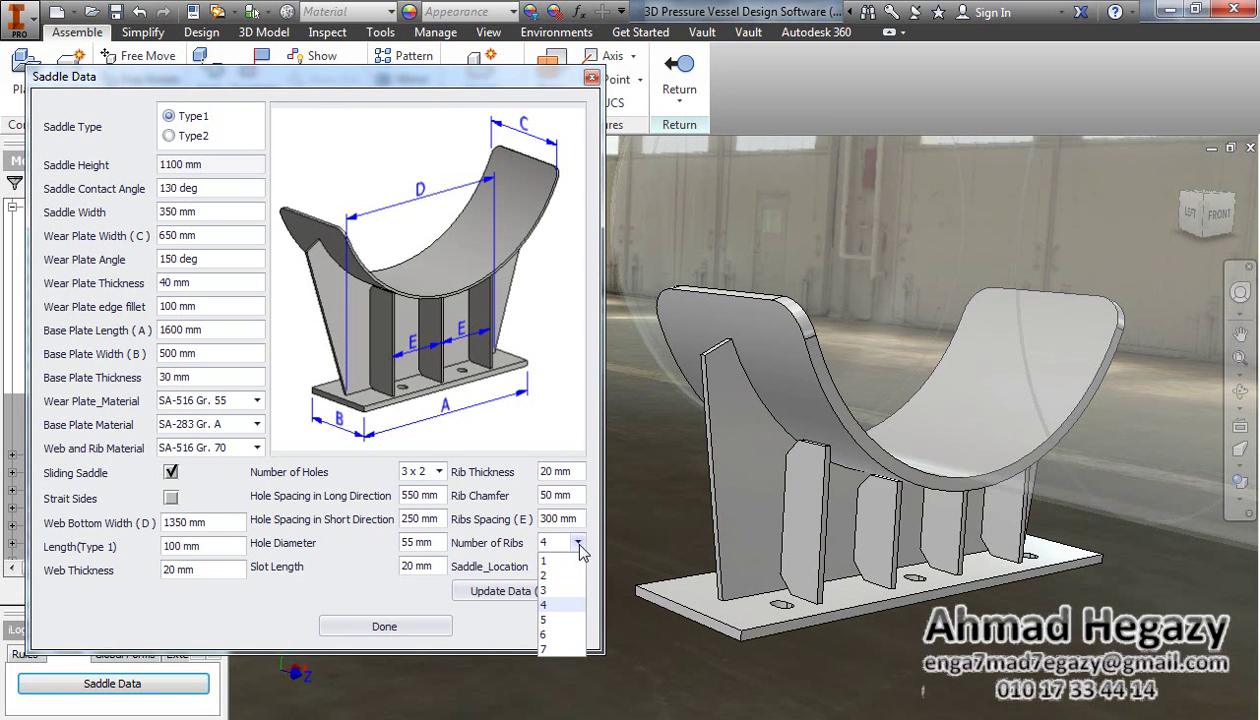
pyautogui.click(548, 590)
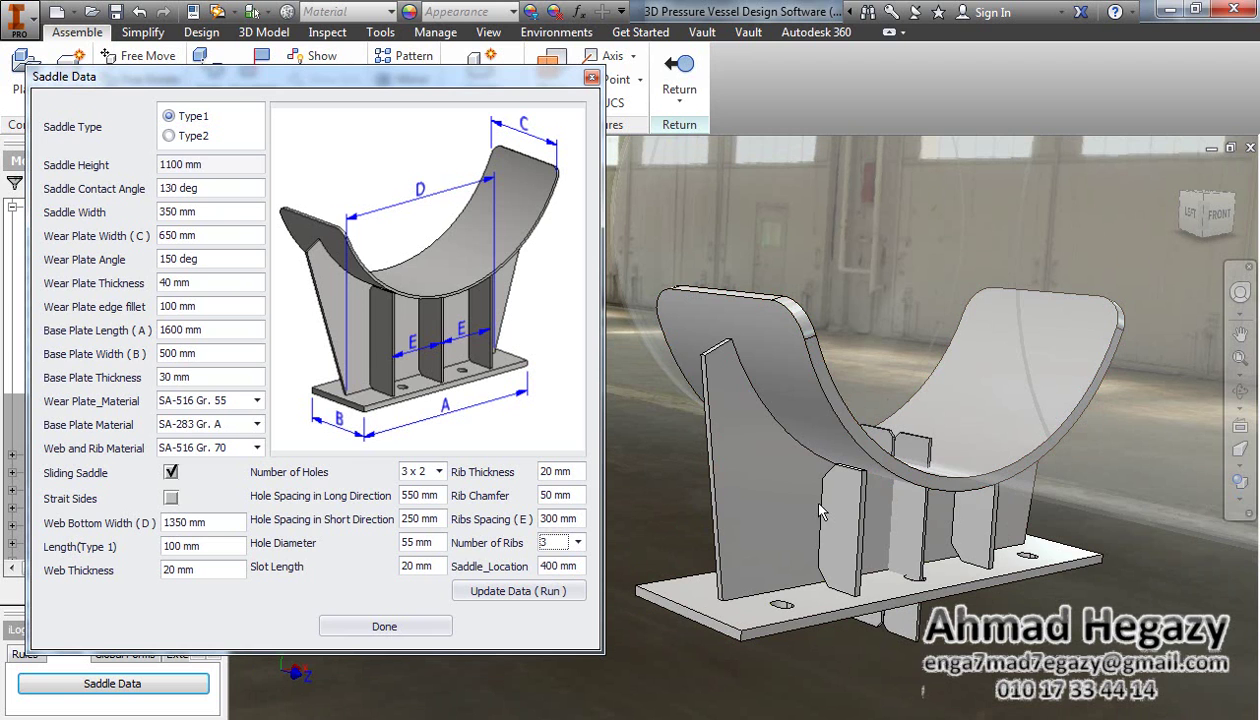
pyautogui.click(499, 591)
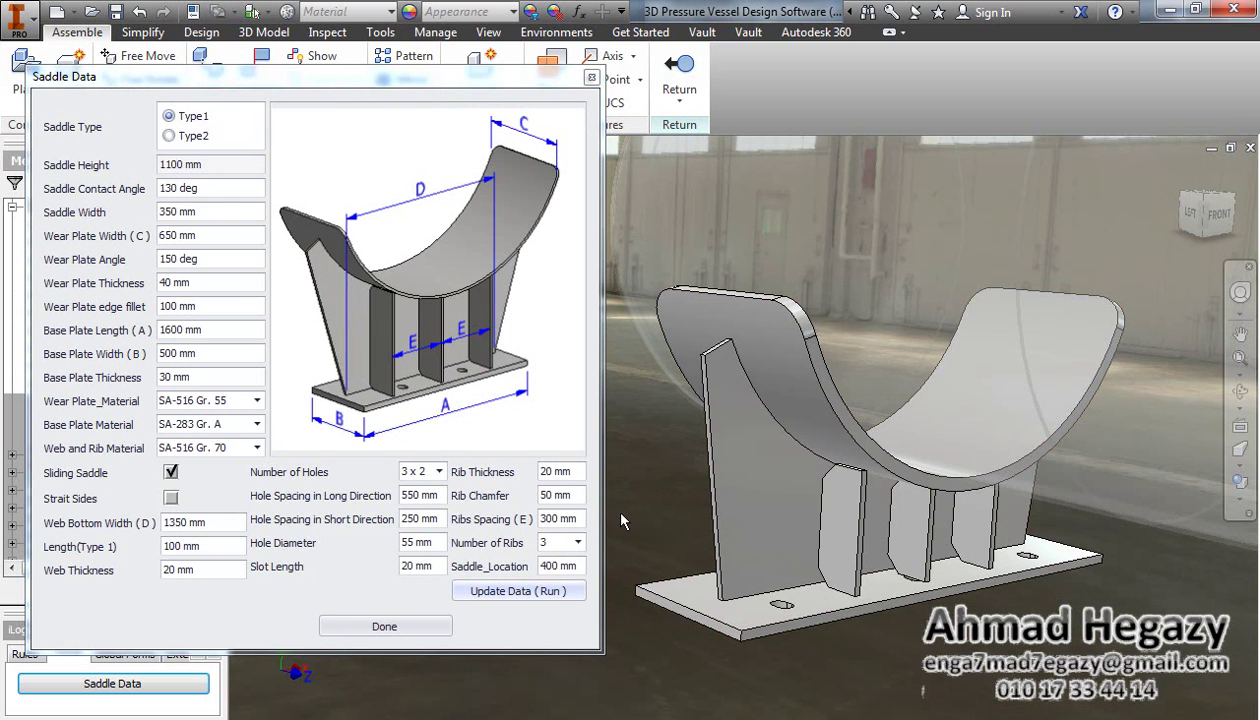
# Set the number of base plate holes to 2 x 2 with 800 mm spacing in the long direction.
pyautogui.click(440, 472)
pyautogui.click(424, 474)
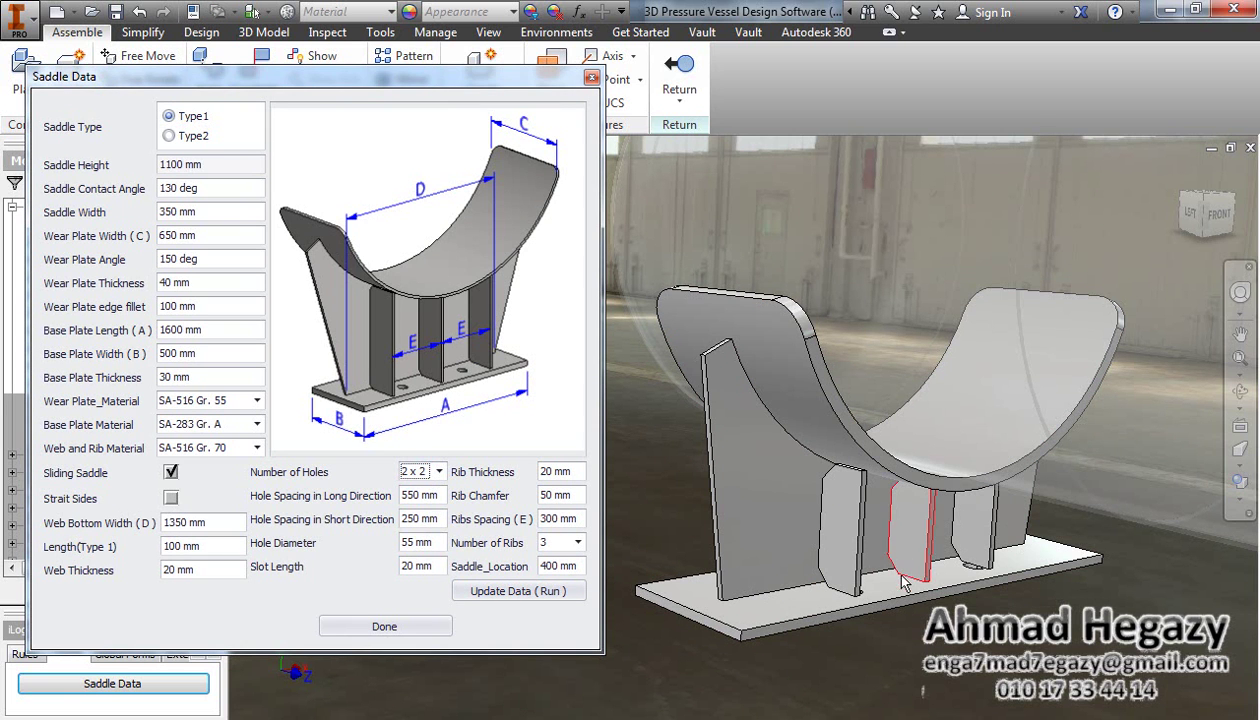
pyautogui.moveTo(432, 495); pyautogui.dragTo(402, 495)
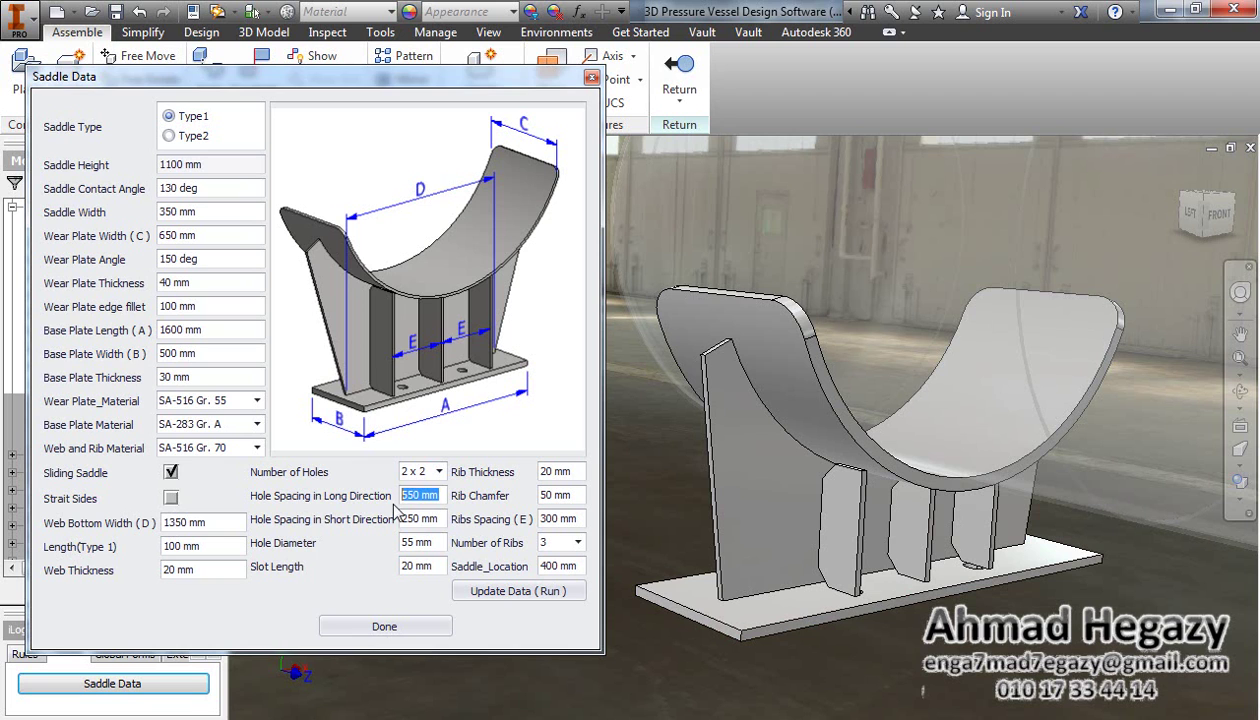
pyautogui.write('800')
pyautogui.press('Return')
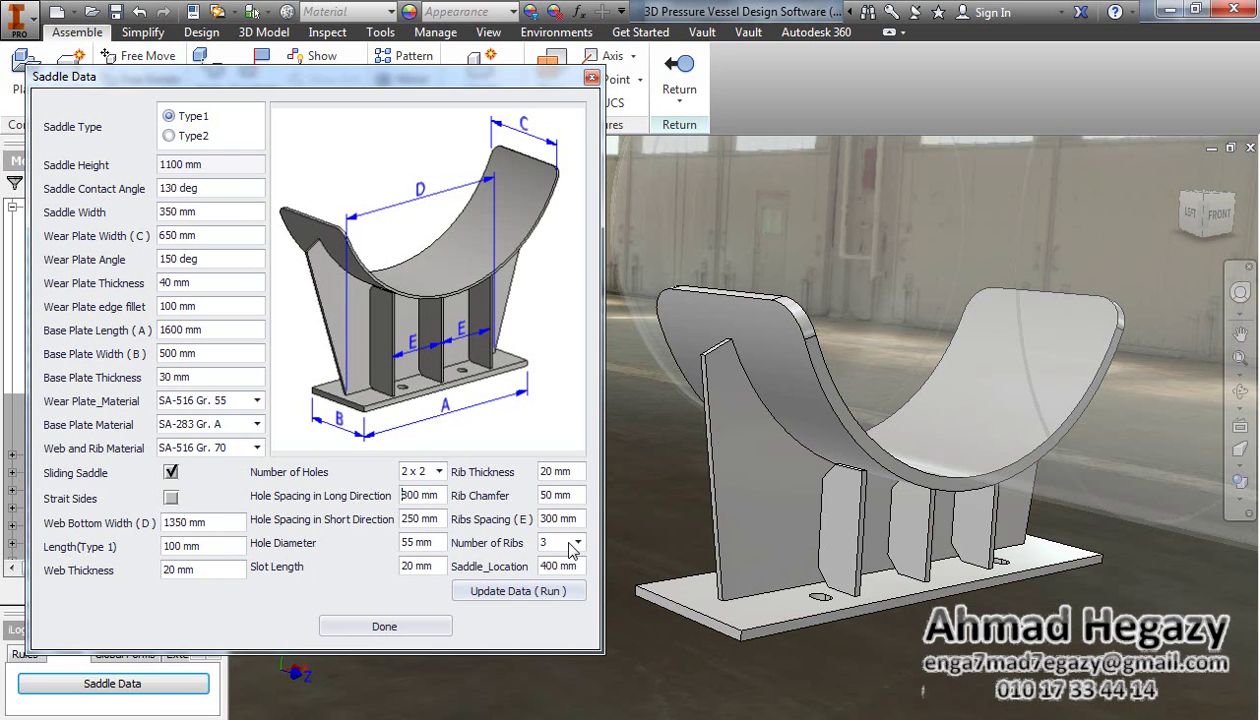
# Switch the saddle type to Type2 and update the saddle data.
pyautogui.moveTo(578, 566); pyautogui.dragTo(535, 566)
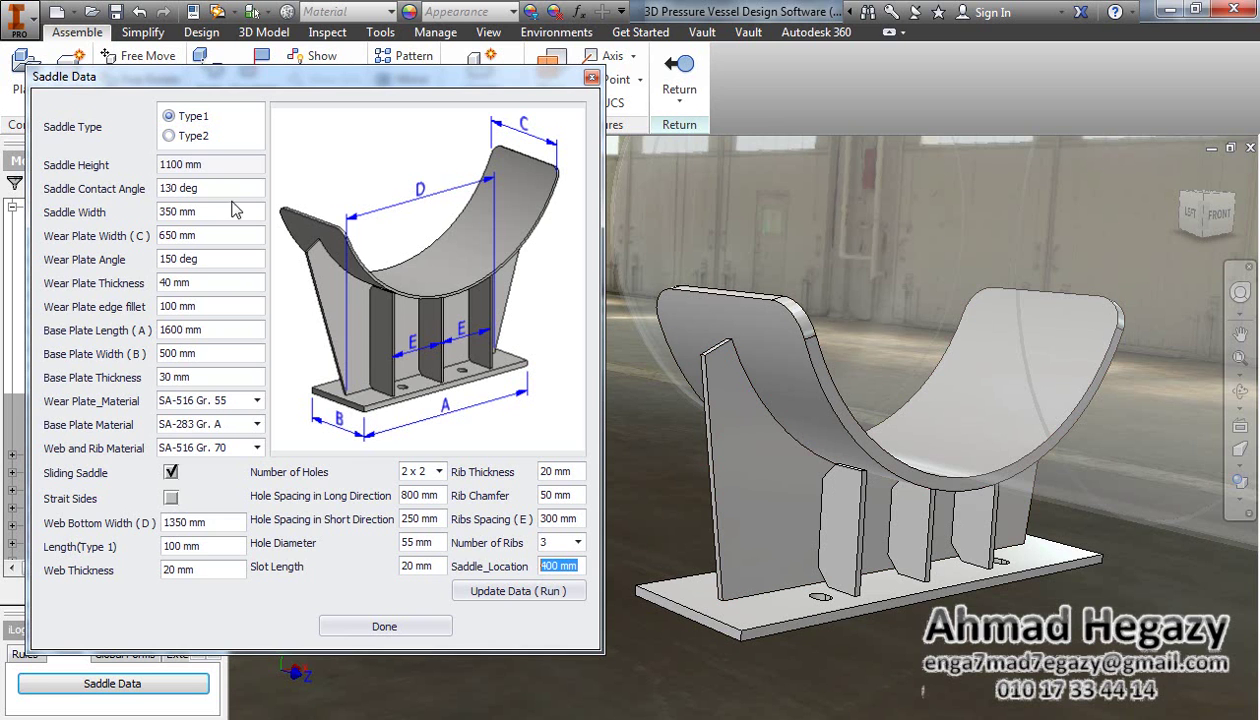
pyautogui.click(183, 138)
pyautogui.click(185, 142)
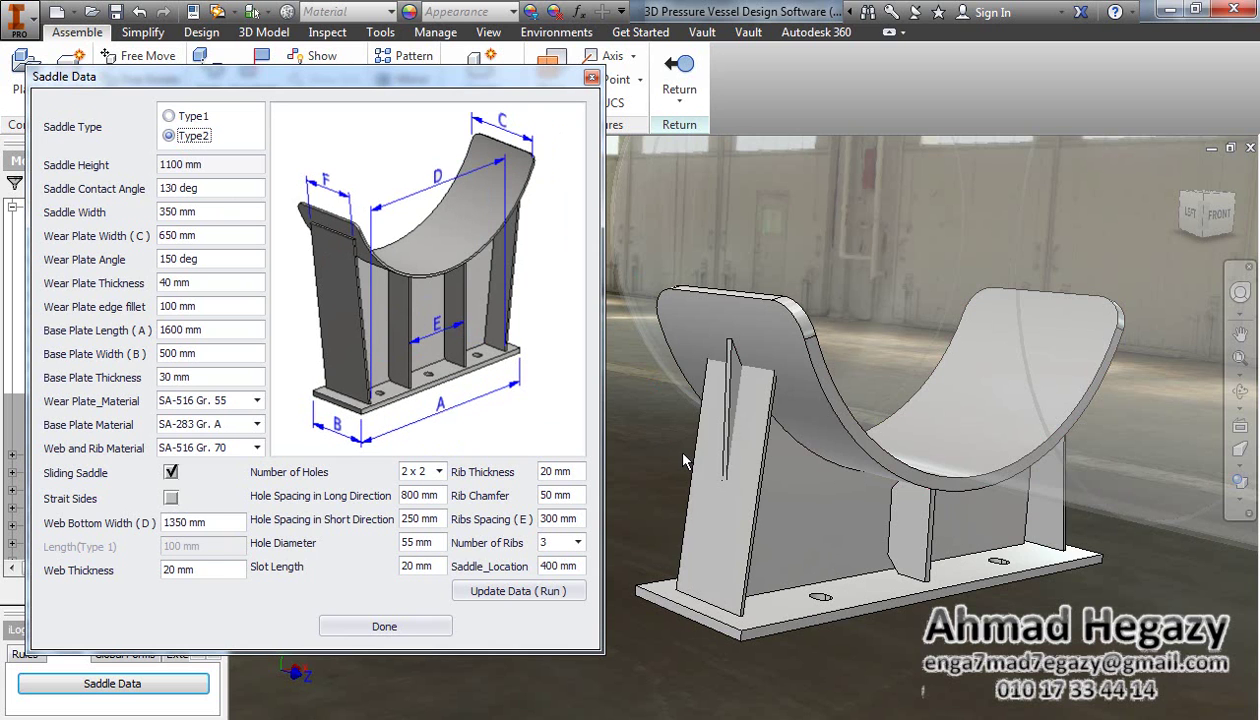
pyautogui.click(536, 585)
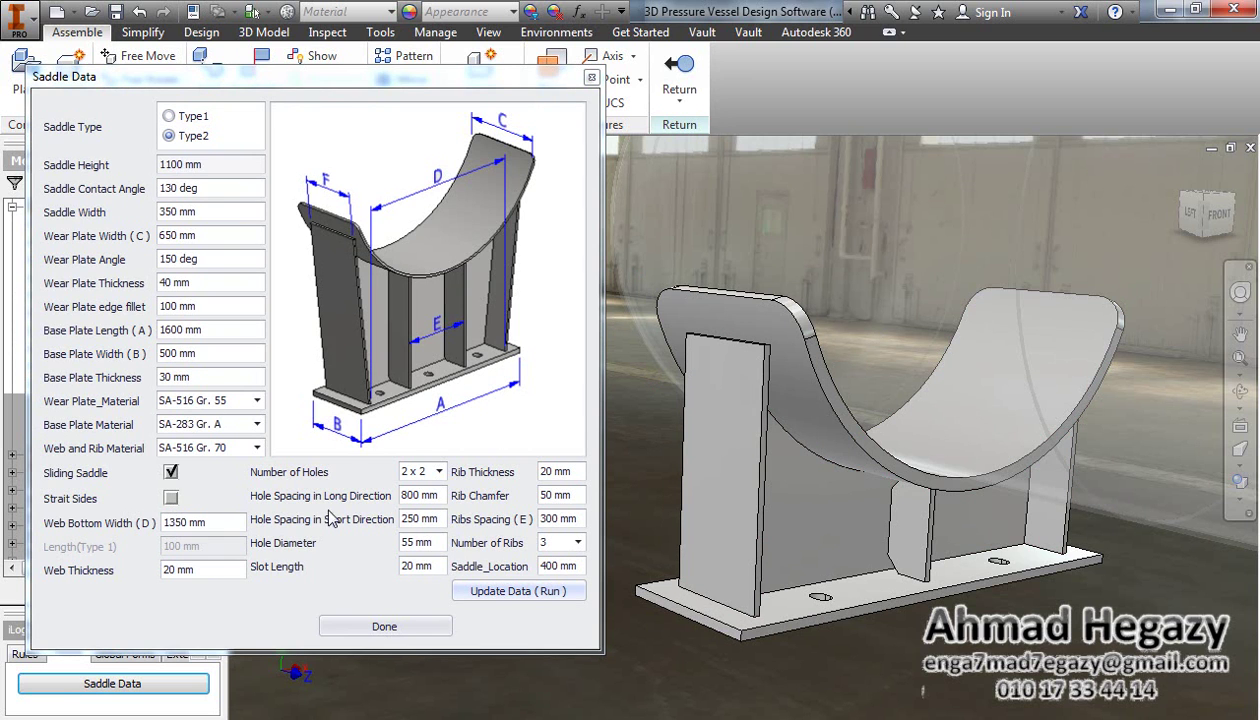
# Turn the Strait Sides option on for the Type2 saddle and turn it back off.
pyautogui.click(1240, 390)
pyautogui.moveTo(740, 430); pyautogui.dragTo(836, 454)
pyautogui.rightClick(836, 452)
pyautogui.click(903, 451)
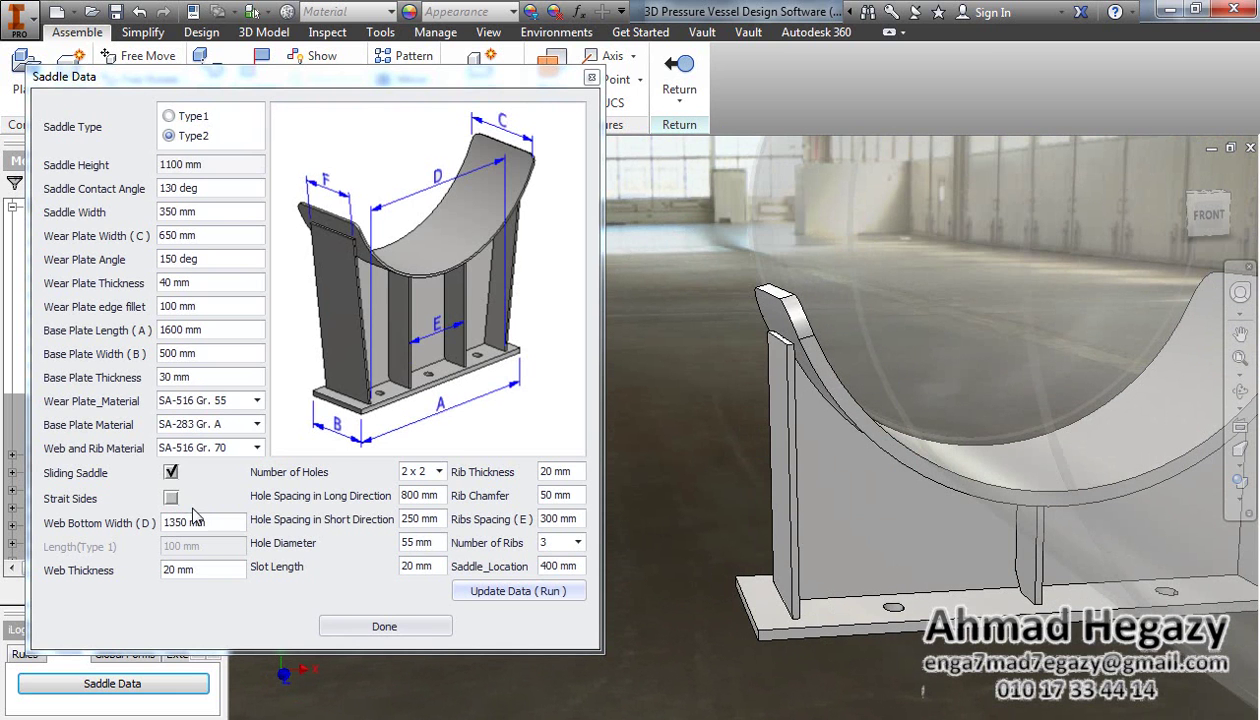
pyautogui.click(171, 497)
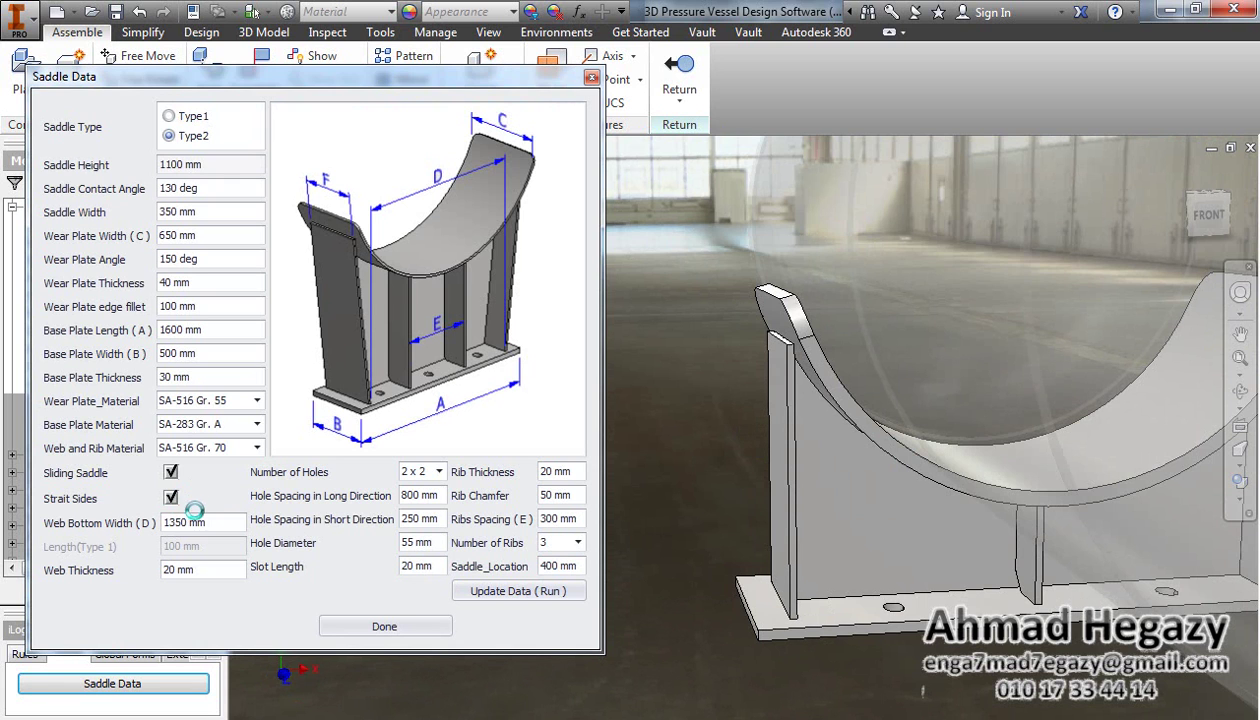
pyautogui.click(171, 497)
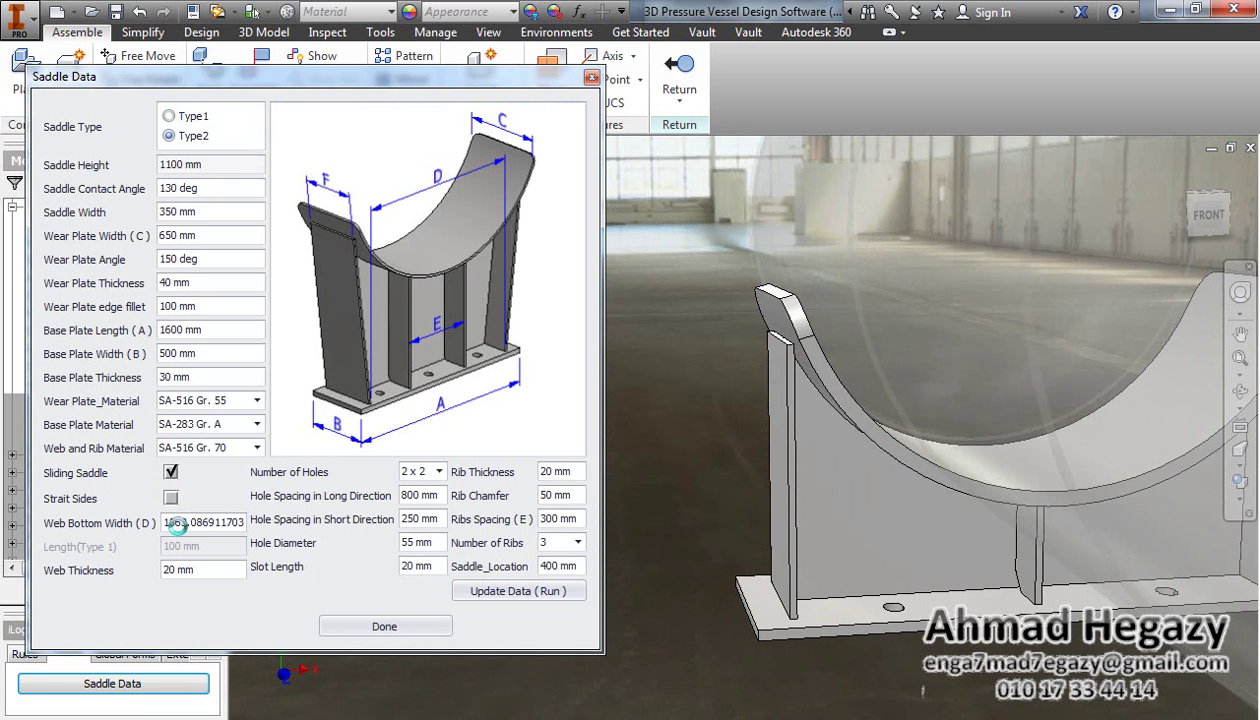
# Set the web bottom width (D) of the Type2 saddle to 1200 mm.
pyautogui.moveTo(164, 524); pyautogui.dragTo(258, 533)
pyautogui.write('1200')
pyautogui.press('Return')
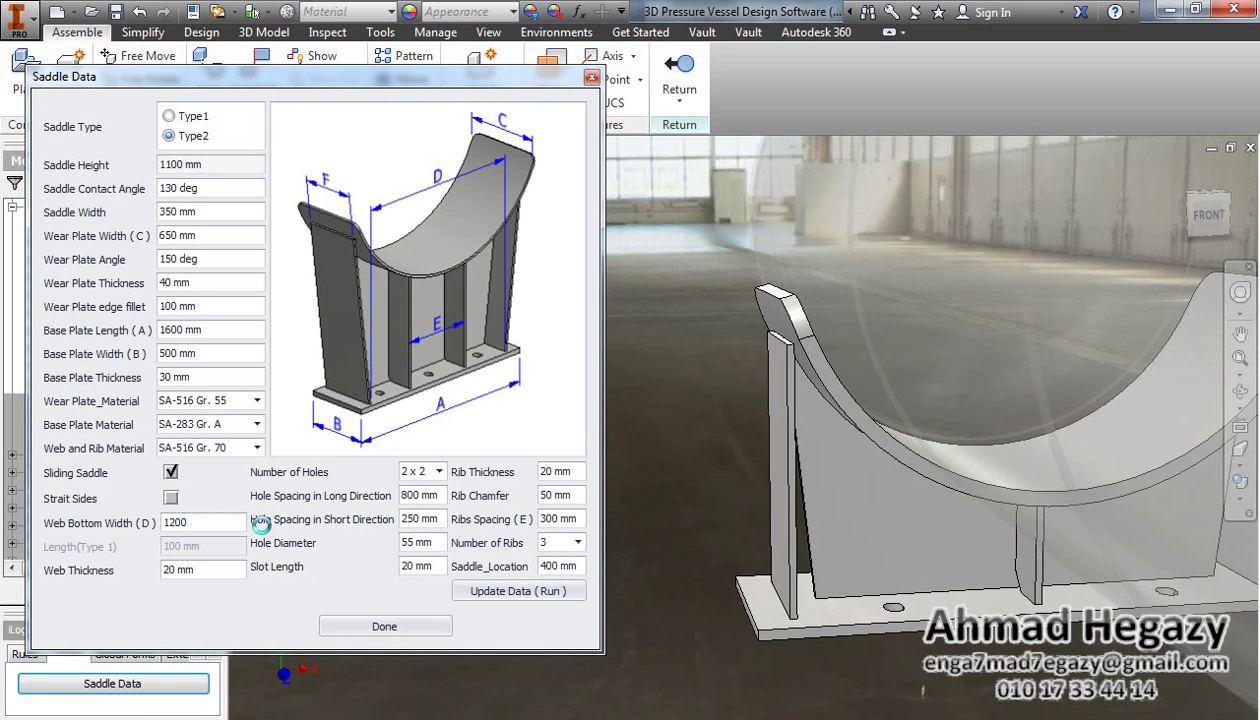
pyautogui.moveTo(948, 543); pyautogui.dragTo(870, 549, button='middle')
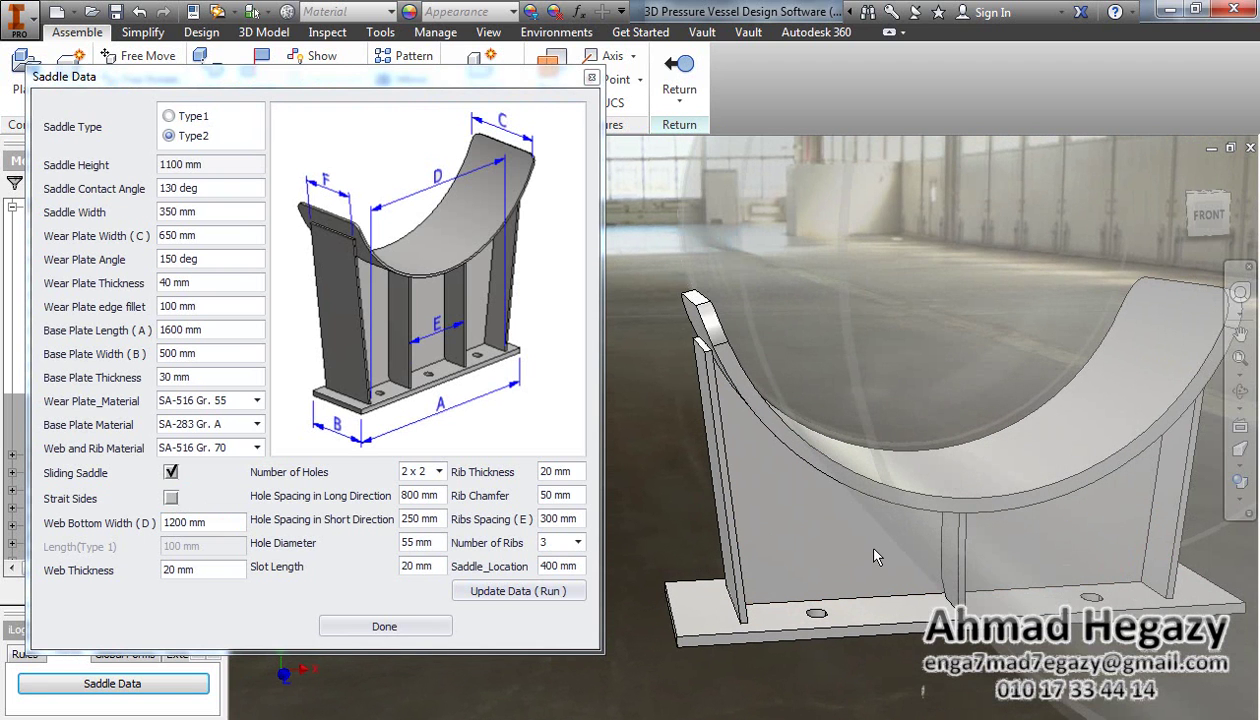
# Finish the saddle data form and return to the full vessel assembly to inspect the saddle under the shell.
pyautogui.click(385, 627)
pyautogui.rightClick(568, 375)
pyautogui.click(543, 368)
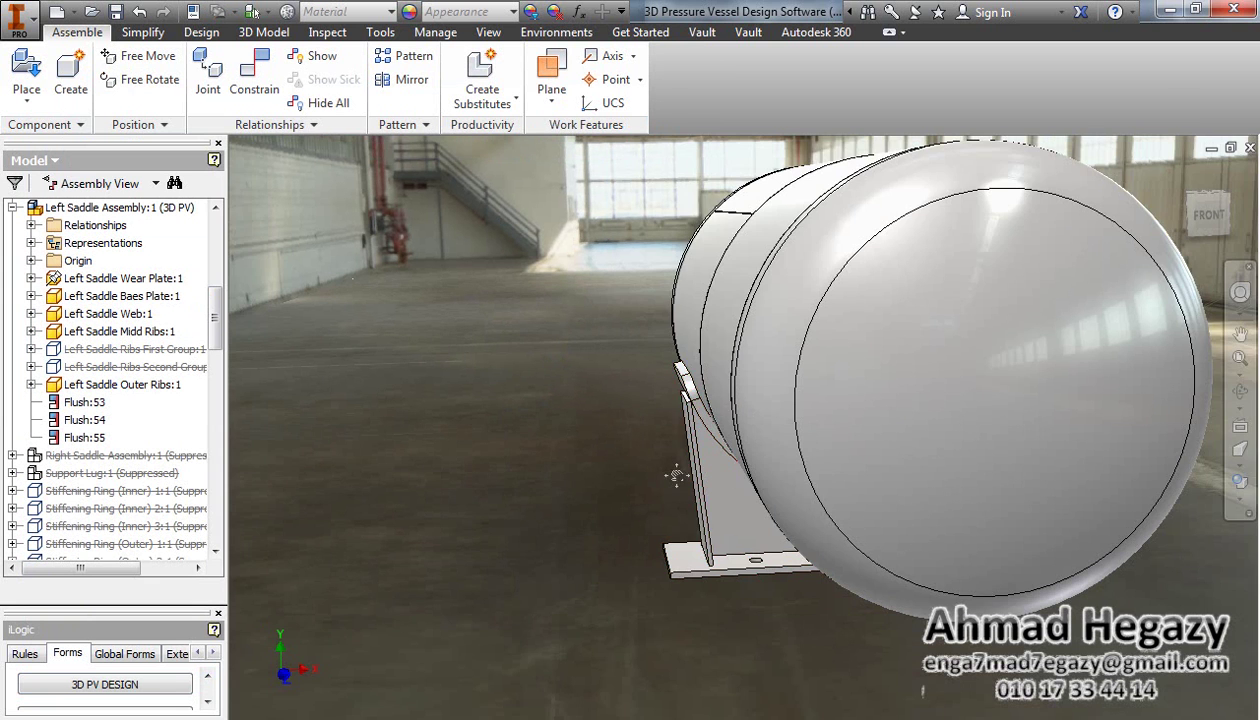
pyautogui.moveTo(676, 475); pyautogui.dragTo(578, 472, button='middle')
pyautogui.click(1240, 392)
pyautogui.moveTo(614, 450); pyautogui.dragTo(664, 486)
pyautogui.rightClick(664, 444)
pyautogui.click(729, 445)
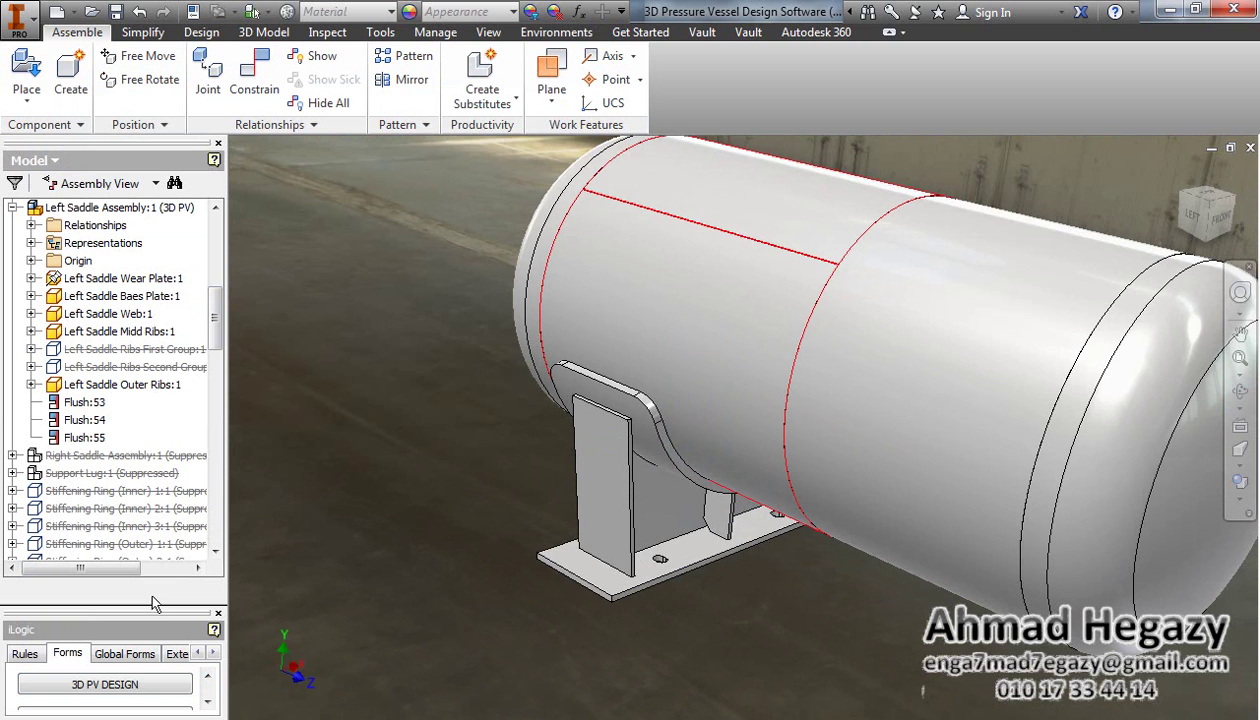
# Activate the second support saddle in the 3D PV Design form and turn on the Symmetric option for the two saddles.
pyautogui.click(101, 684)
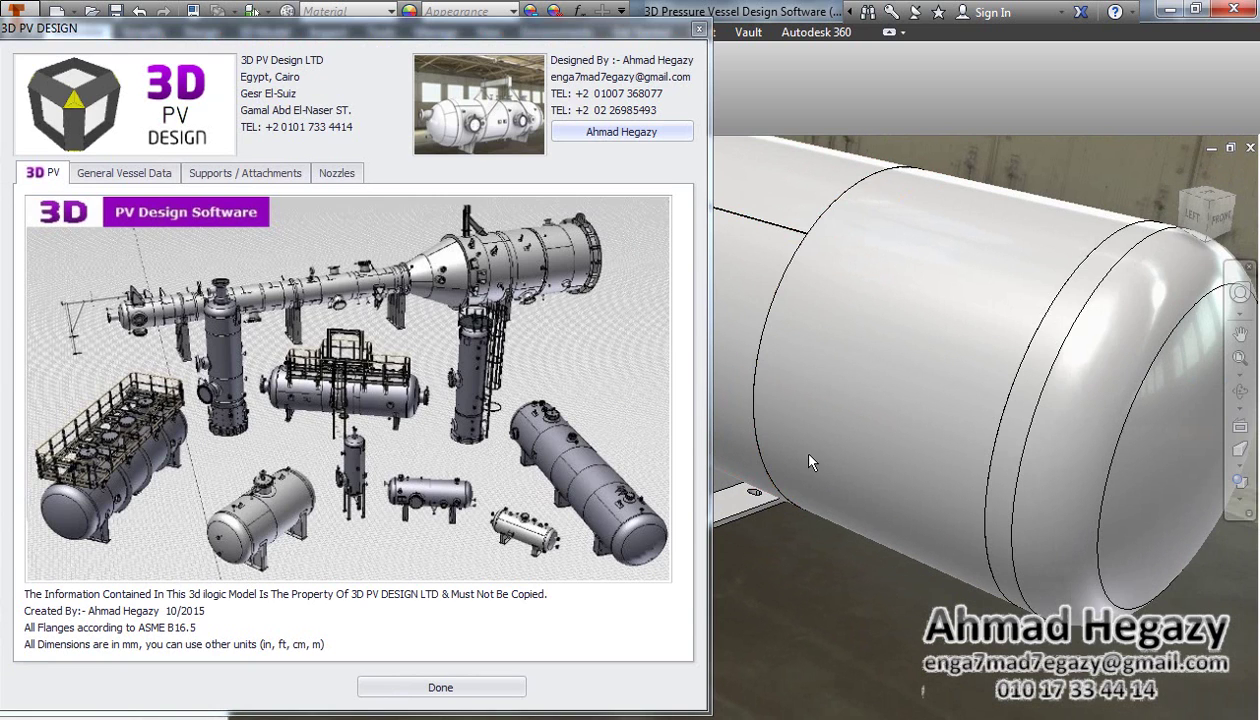
pyautogui.moveTo(859, 441); pyautogui.dragTo(872, 483, button='middle')
pyautogui.scroll(5, 870, 446)
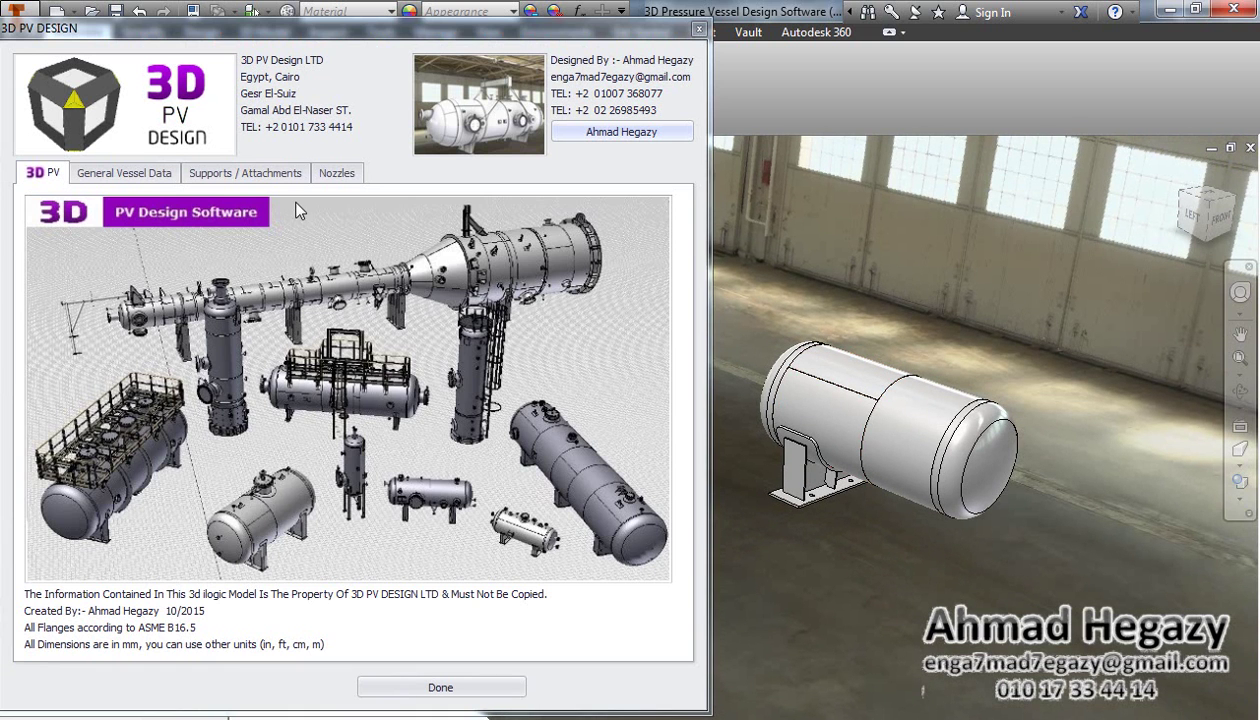
pyautogui.click(248, 174)
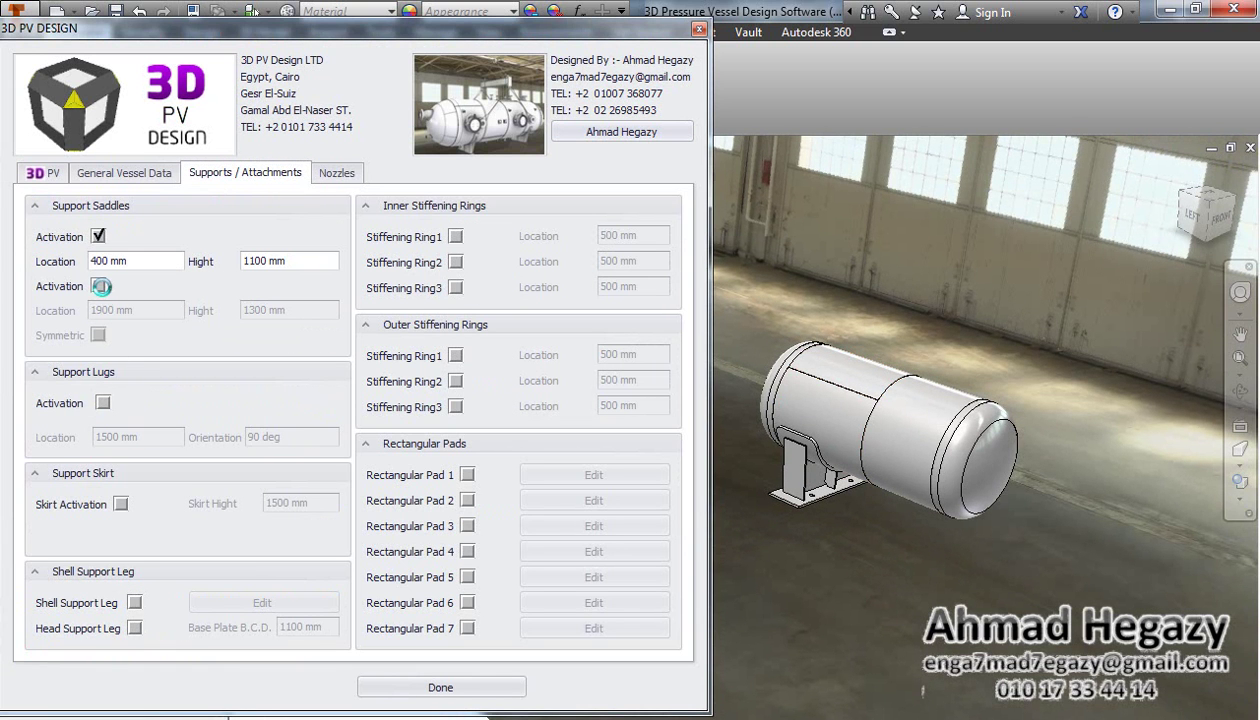
pyautogui.click(98, 286)
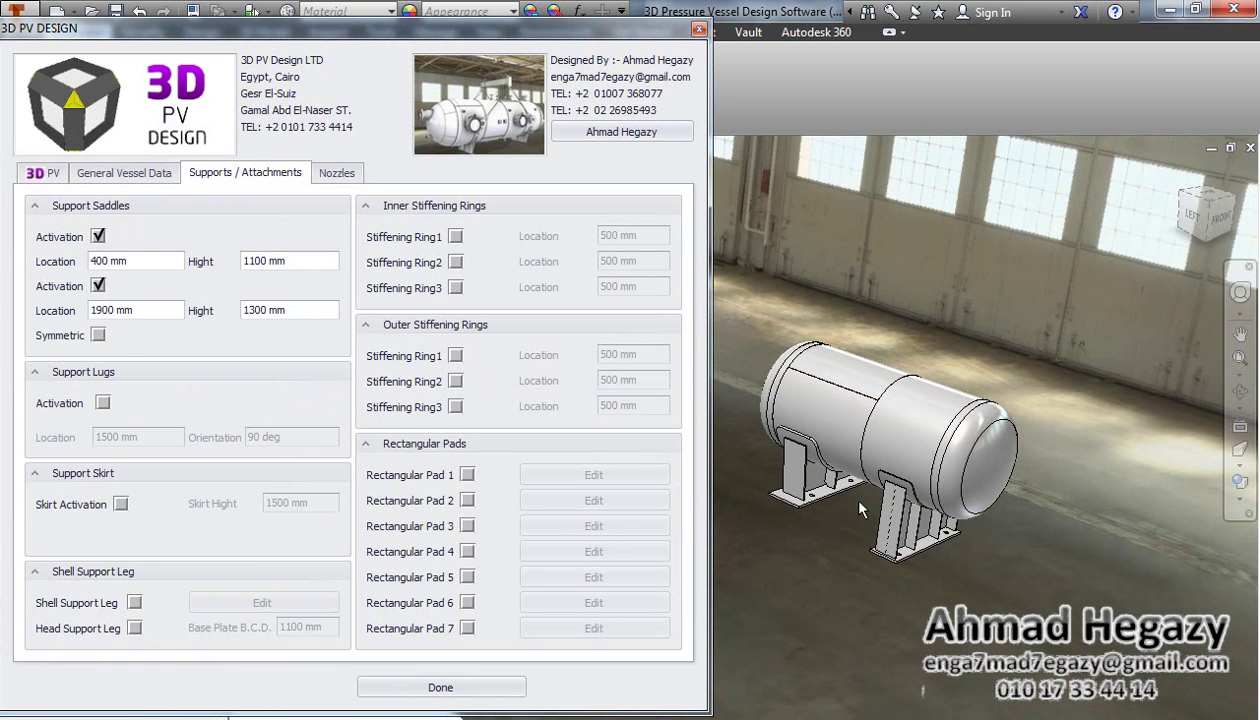
pyautogui.scroll(4, 1022, 516)
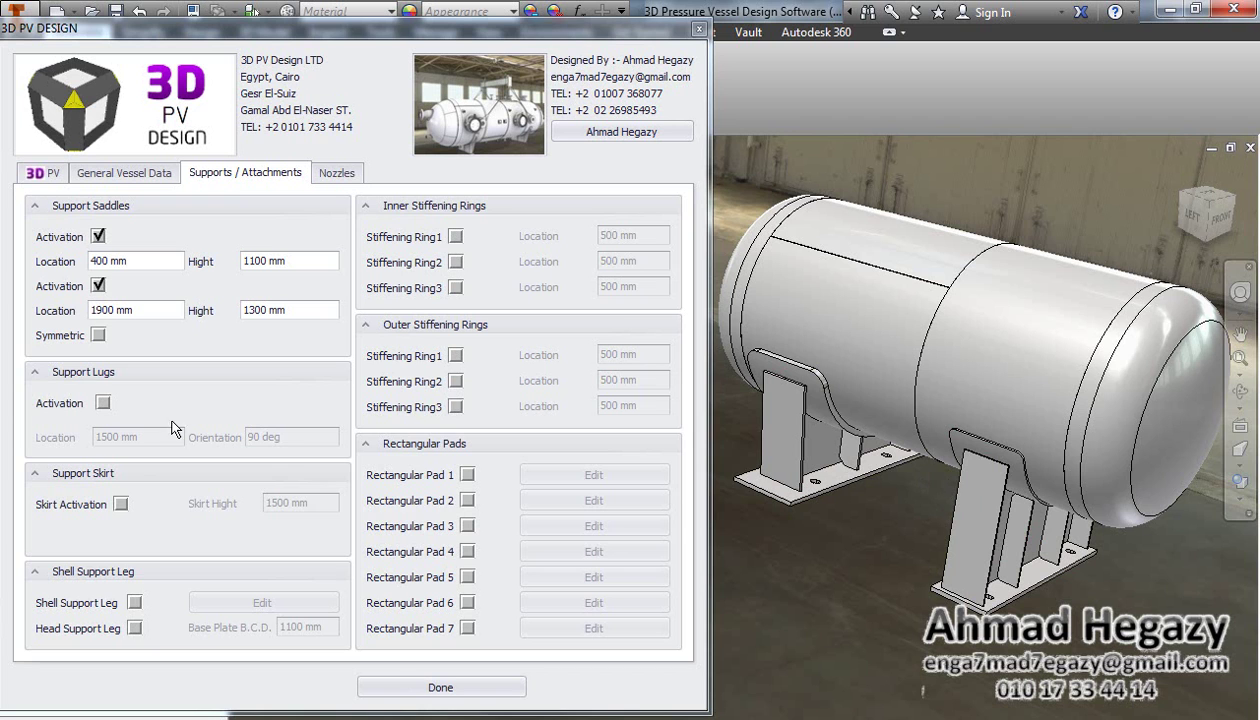
pyautogui.click(98, 336)
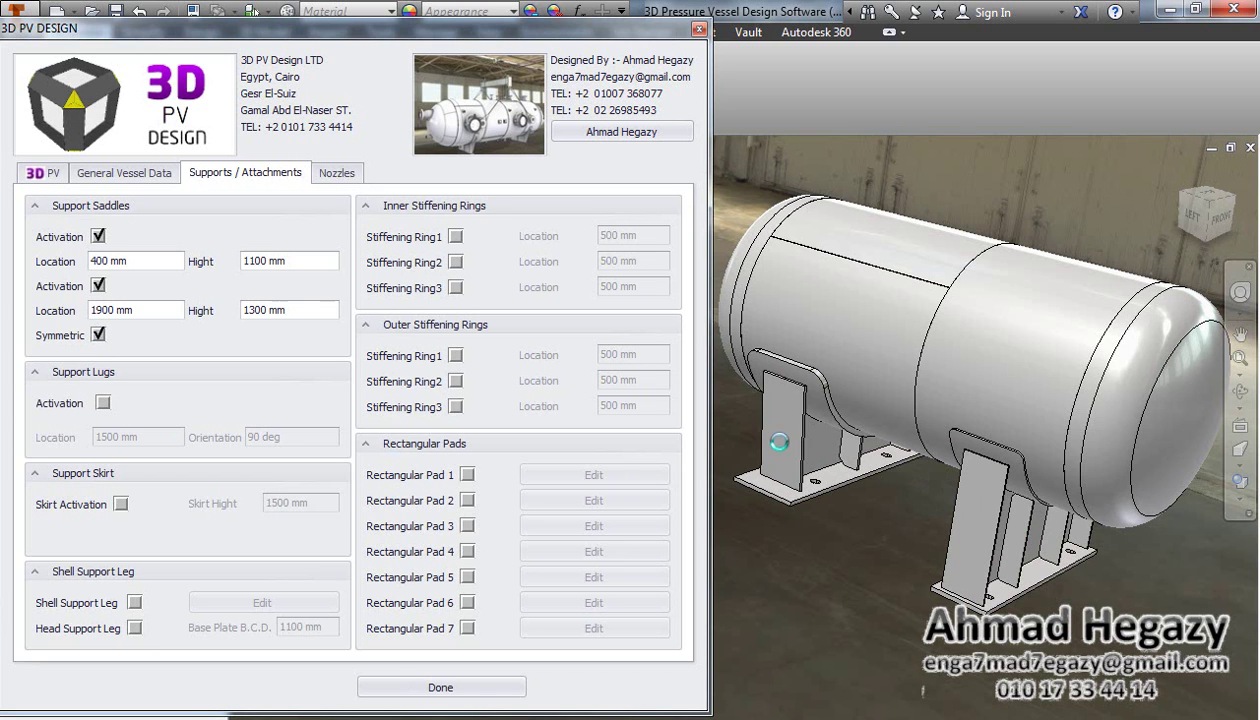